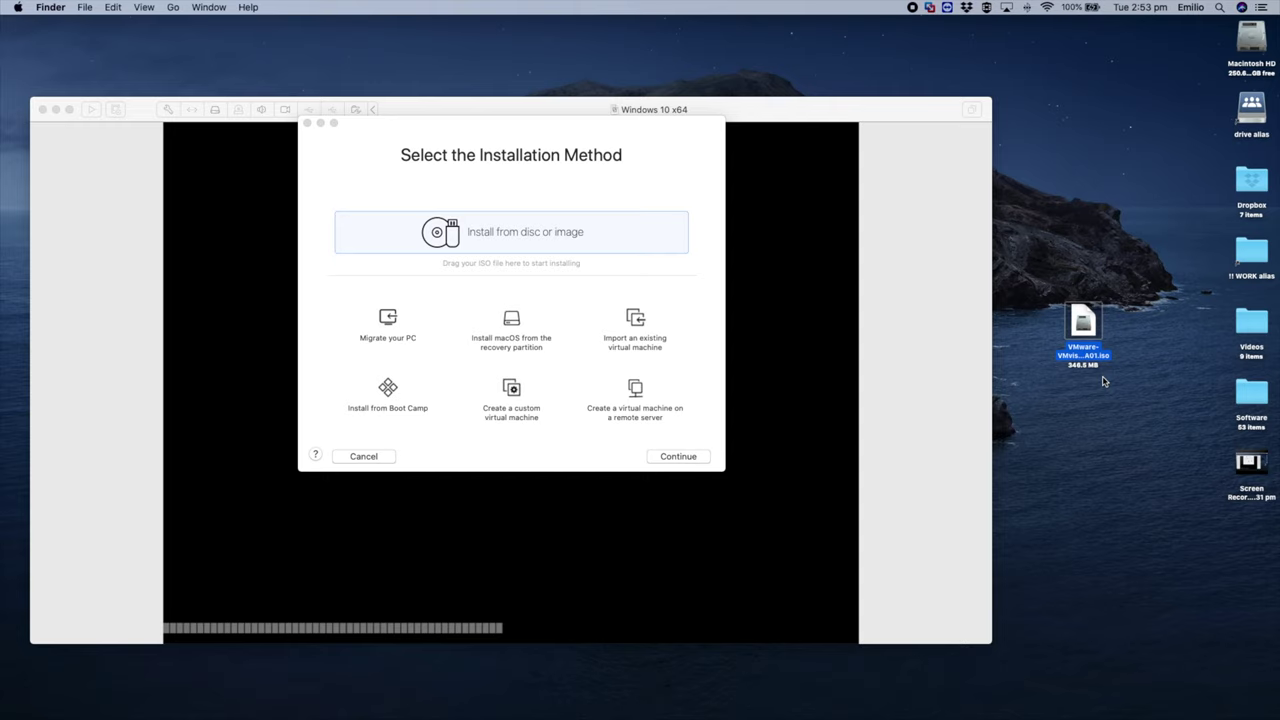
Step: Deselect the ISO file on the desktop and move the Windows 10 x64 VM window down-right
click(1075, 402)
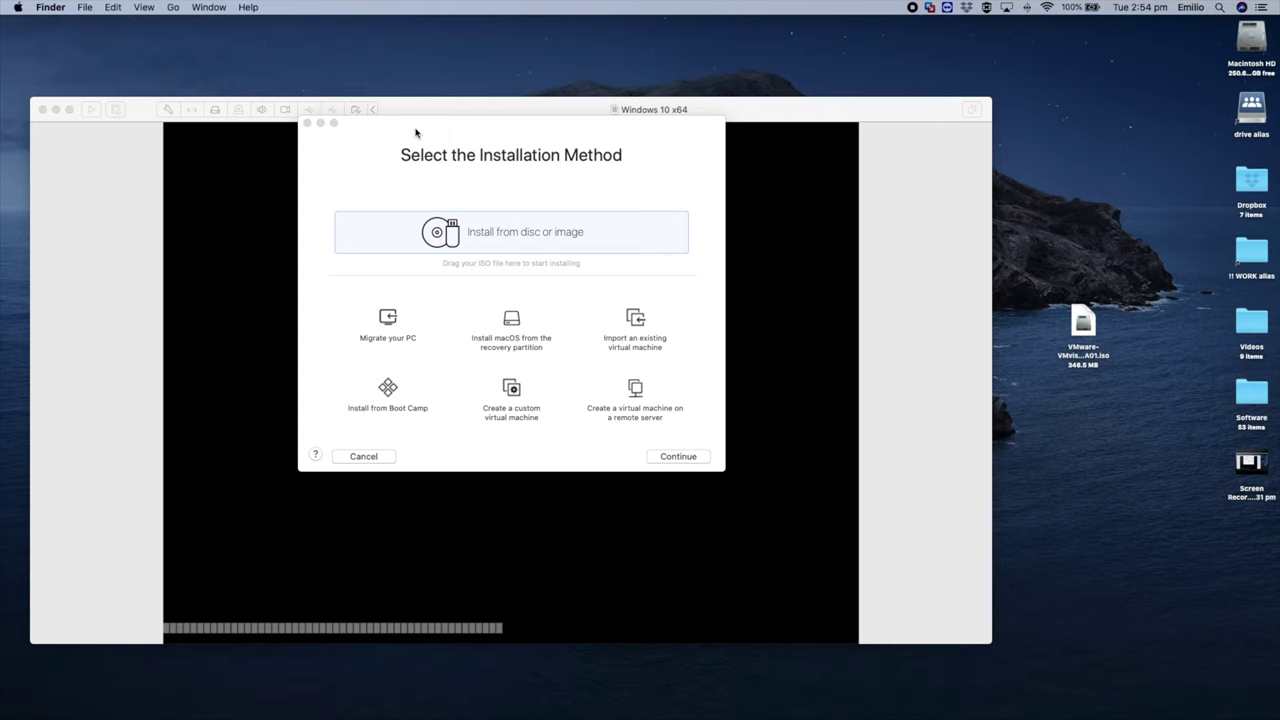
drag(451, 109, 462, 84)
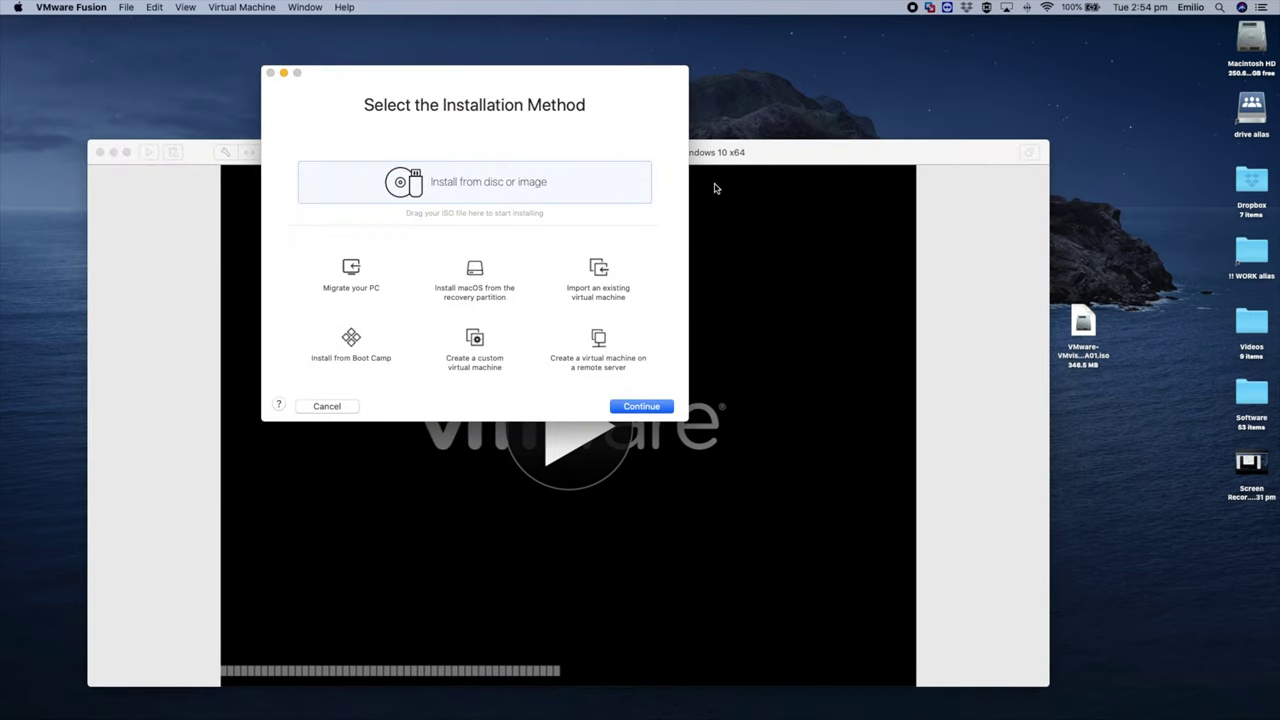
mouse_move(719, 155)
mouse_down()
mouse_move(697, 155)
mouse_move(714, 171)
mouse_up()
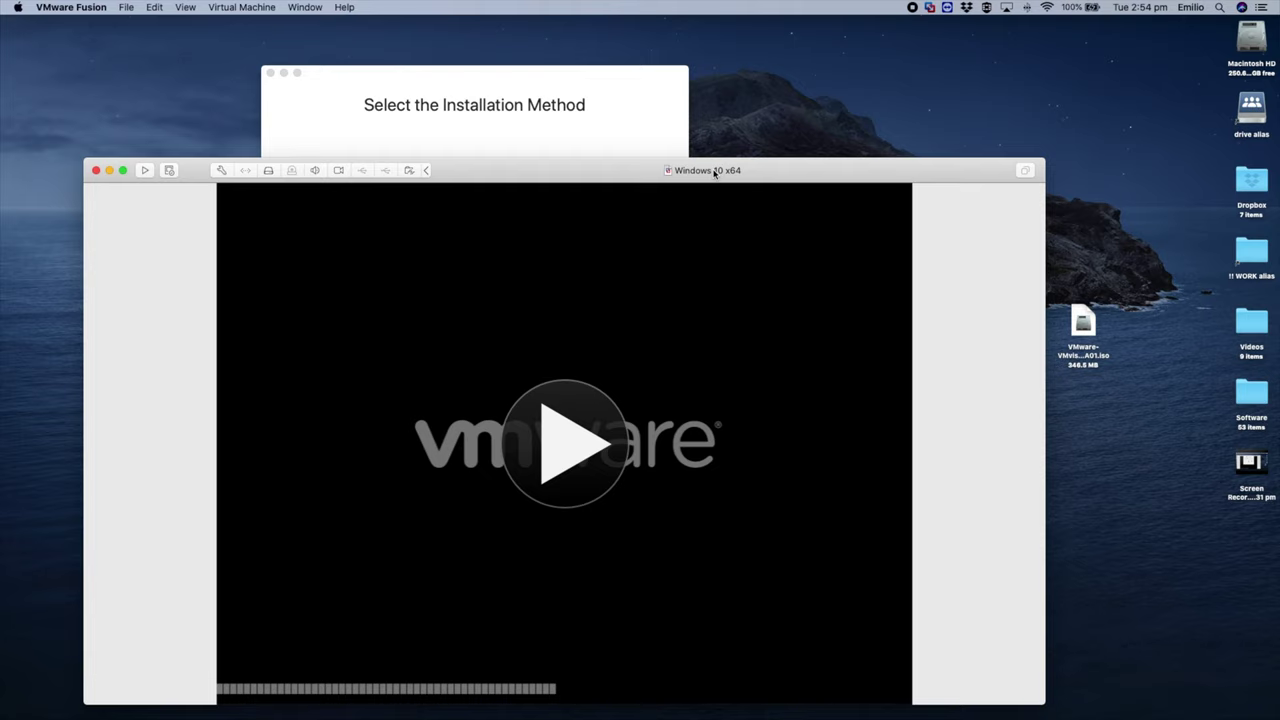
click(489, 108)
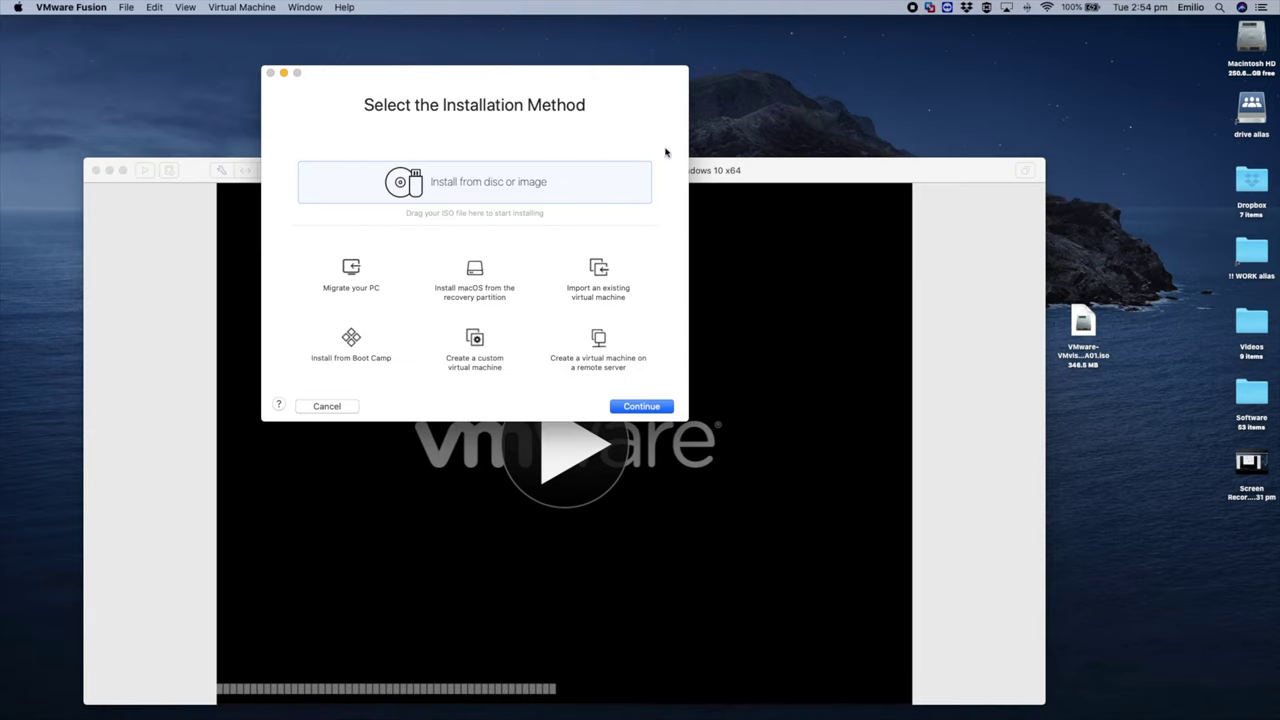
drag(741, 172, 723, 151)
click(536, 88)
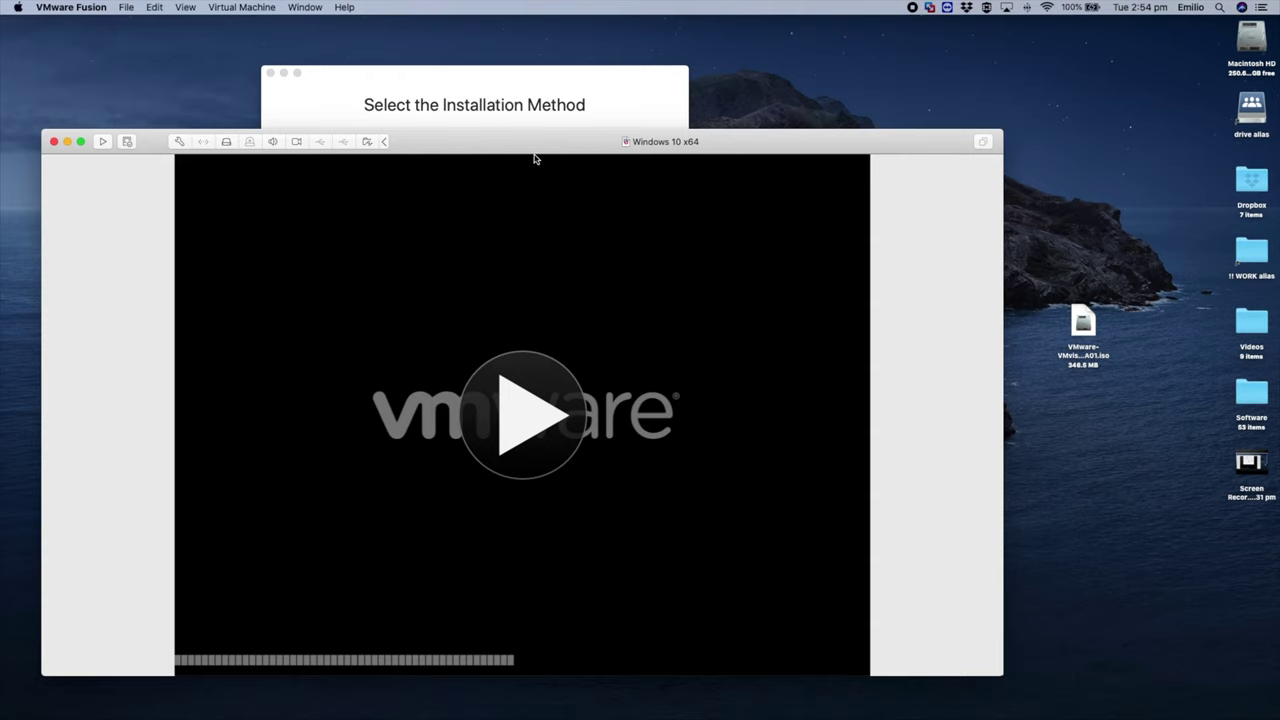
mouse_move(534, 157)
mouse_down()
mouse_move(558, 158)
mouse_move(541, 156)
mouse_up()
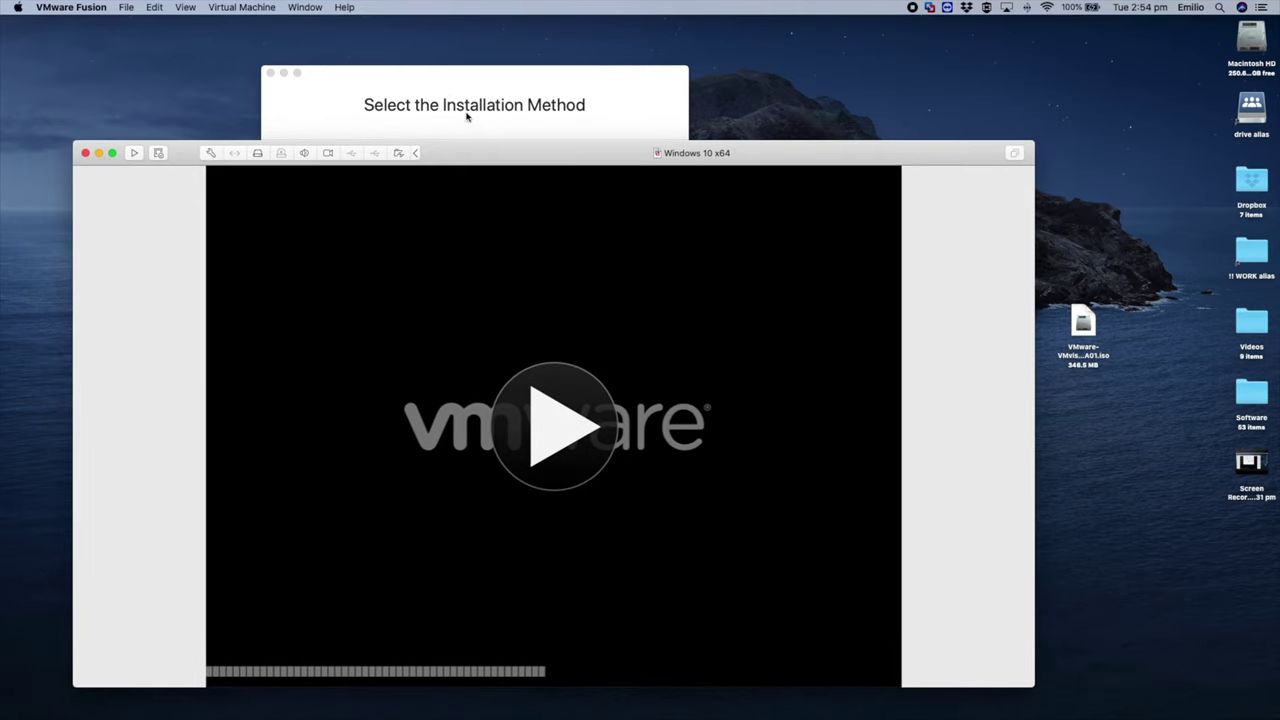
drag(452, 99, 553, 97)
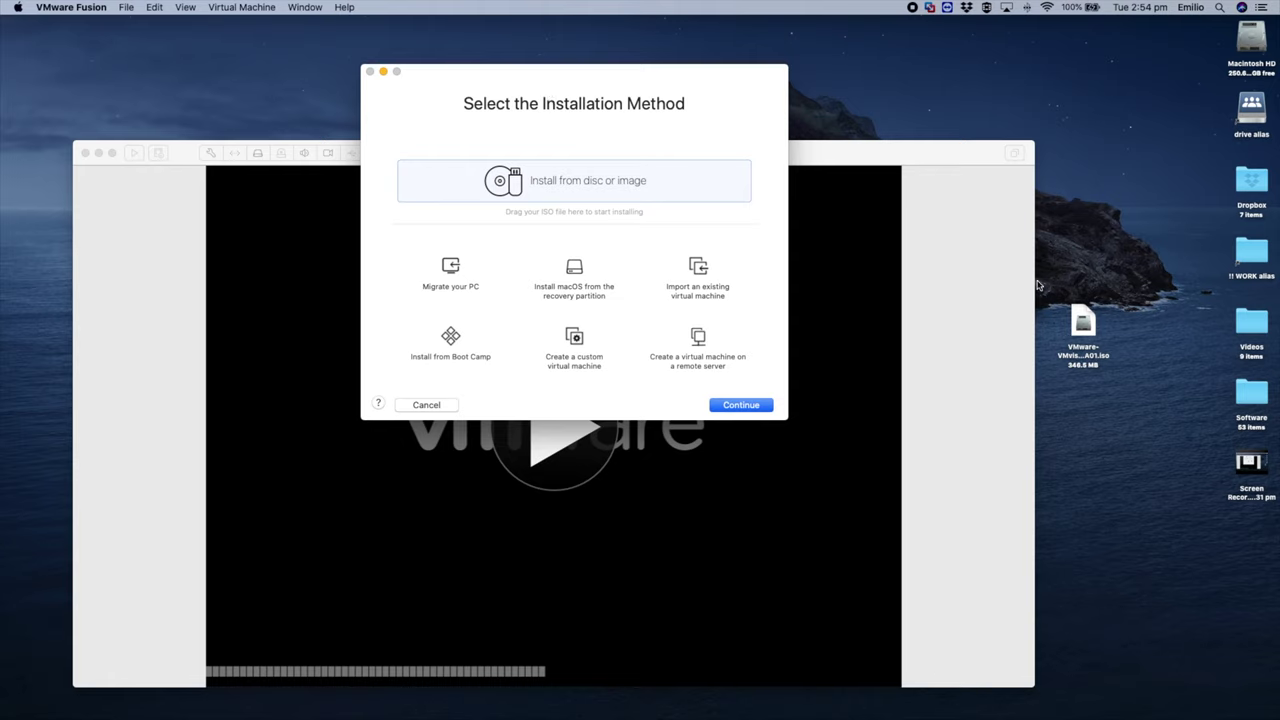
click(1086, 333)
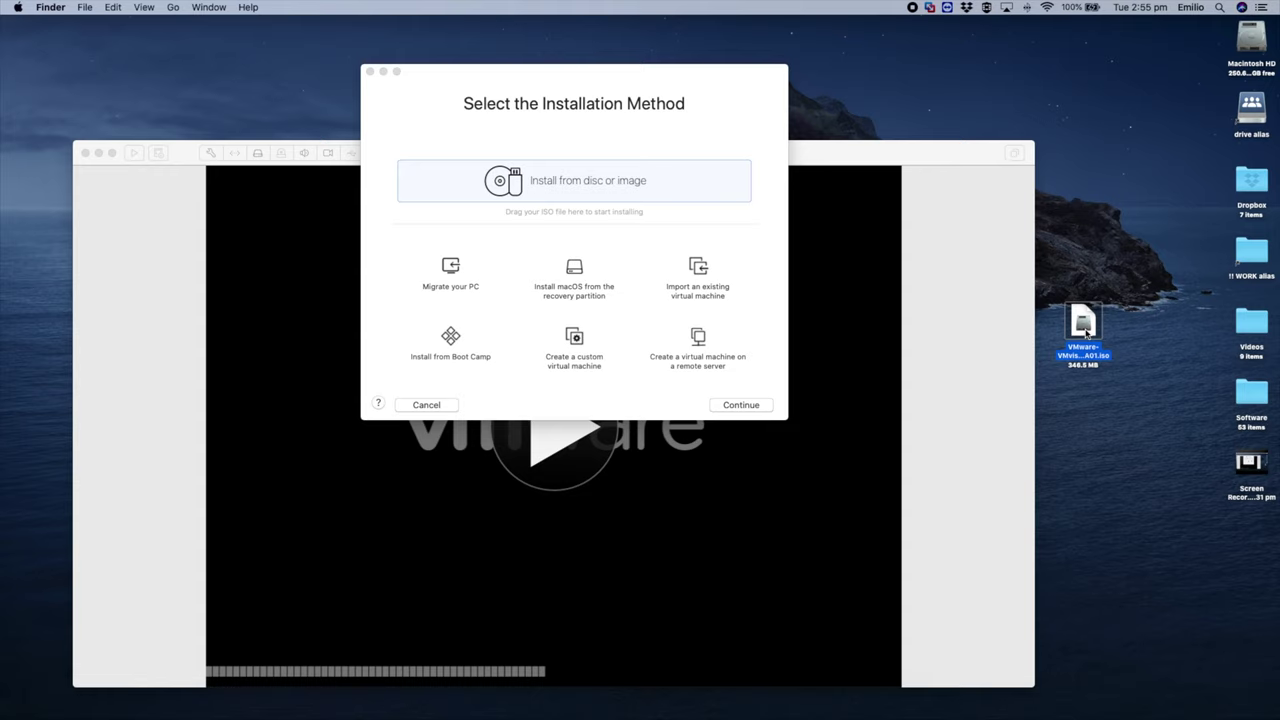
click(1082, 356)
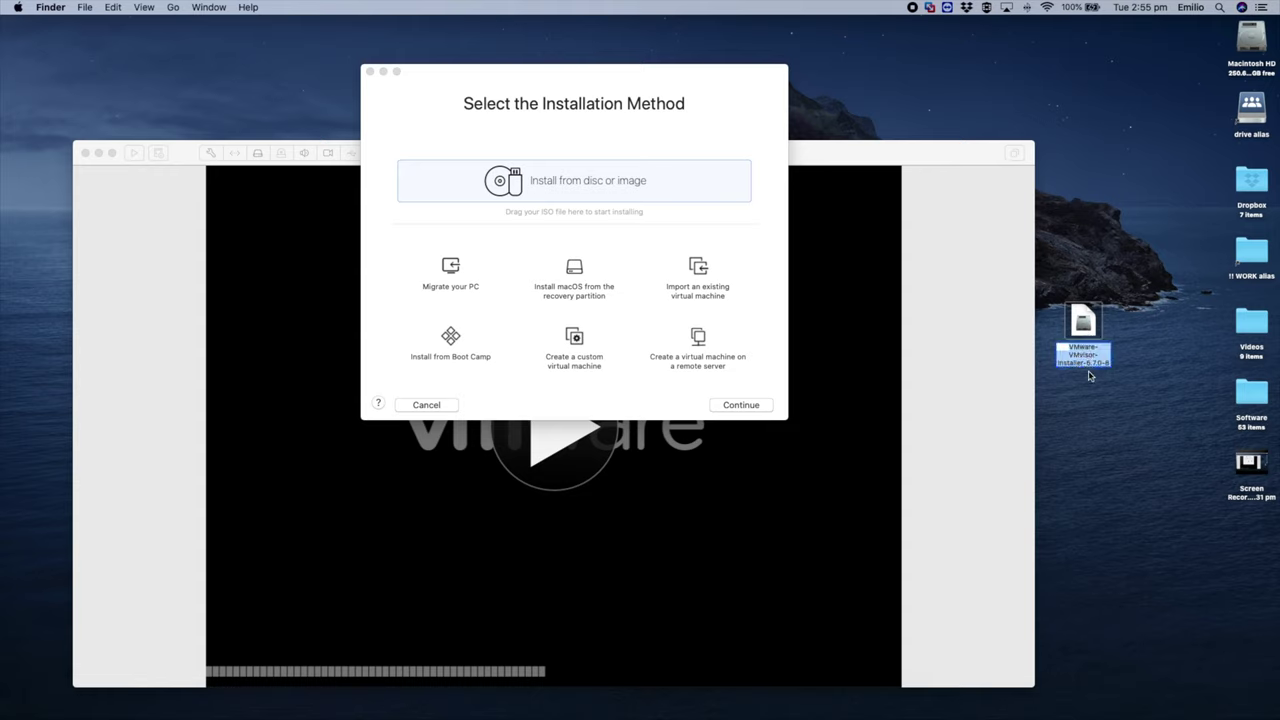
click(1104, 382)
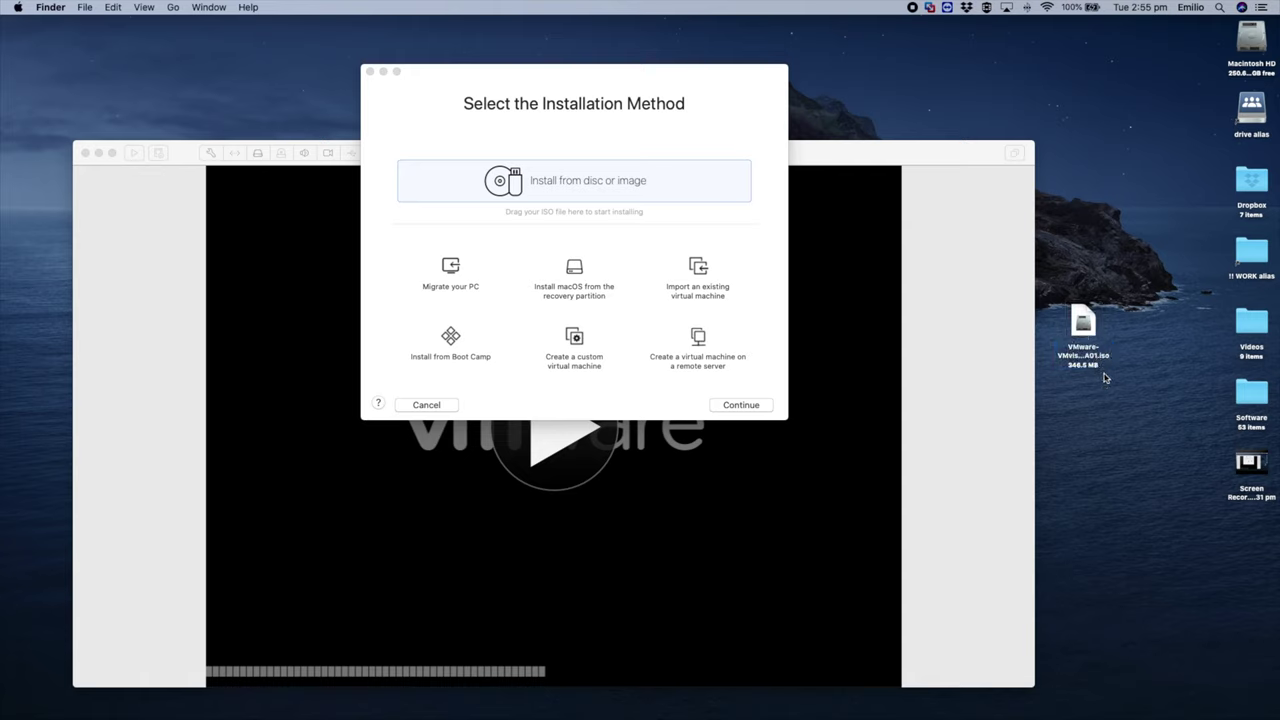
click(1105, 378)
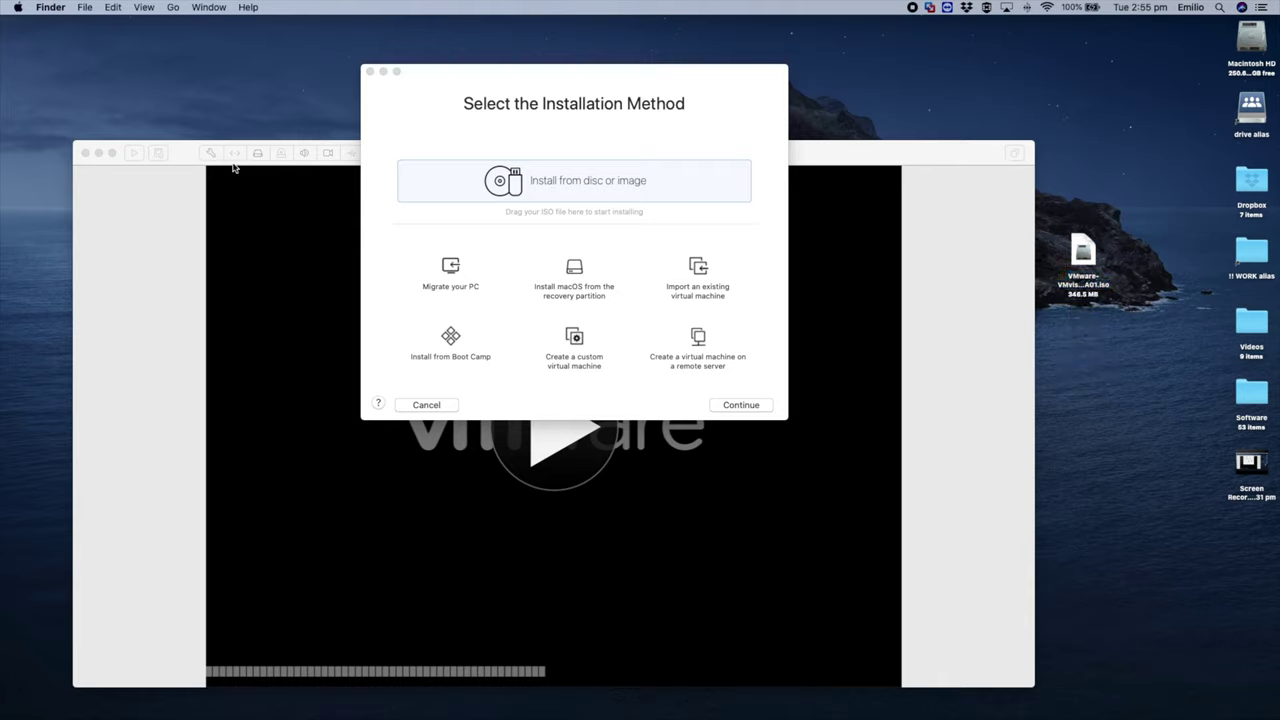
click(183, 156)
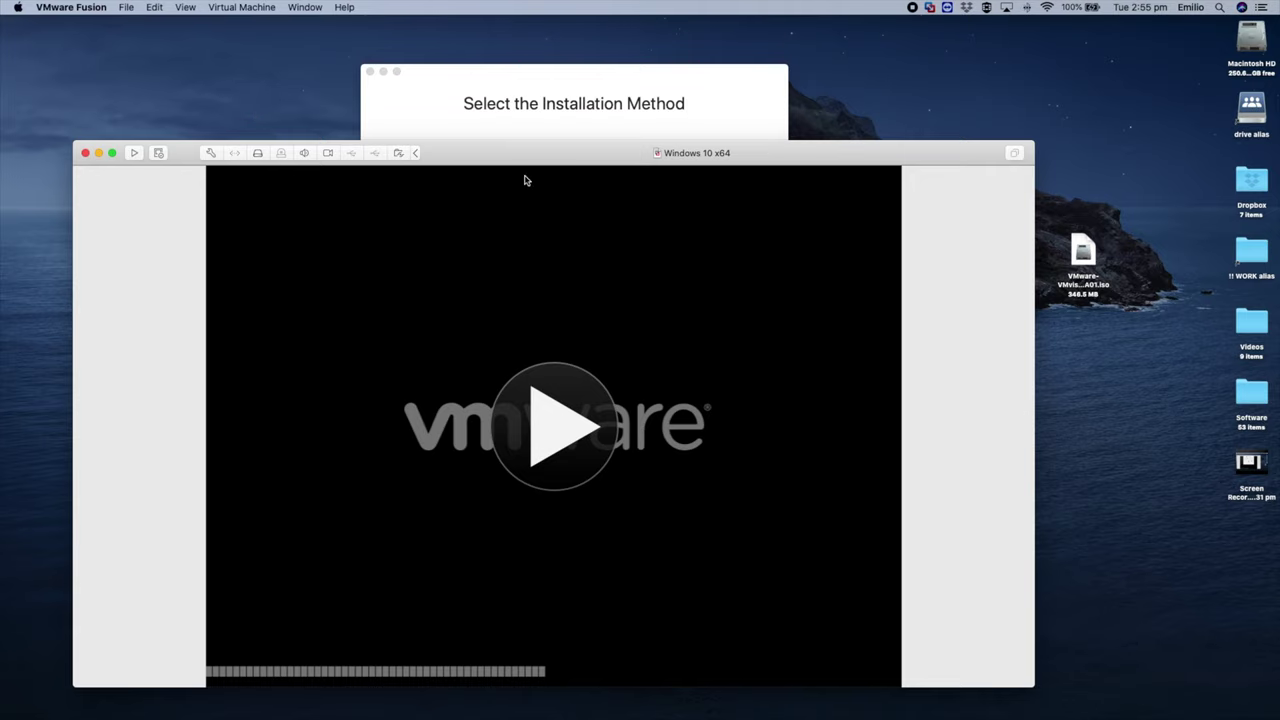
Step: Bring the installation method dialog forward and drag the ESXi 6.7.0 ISO onto it as the install image
drag(529, 160, 537, 173)
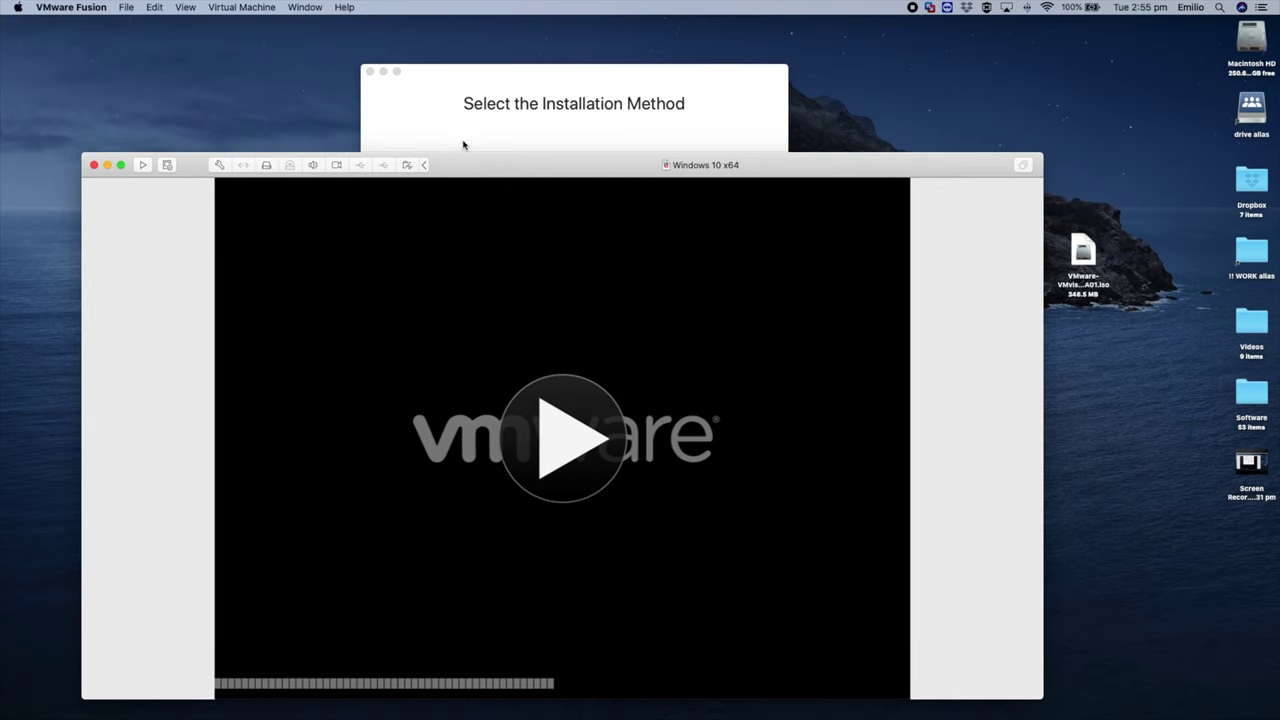
drag(483, 135, 502, 145)
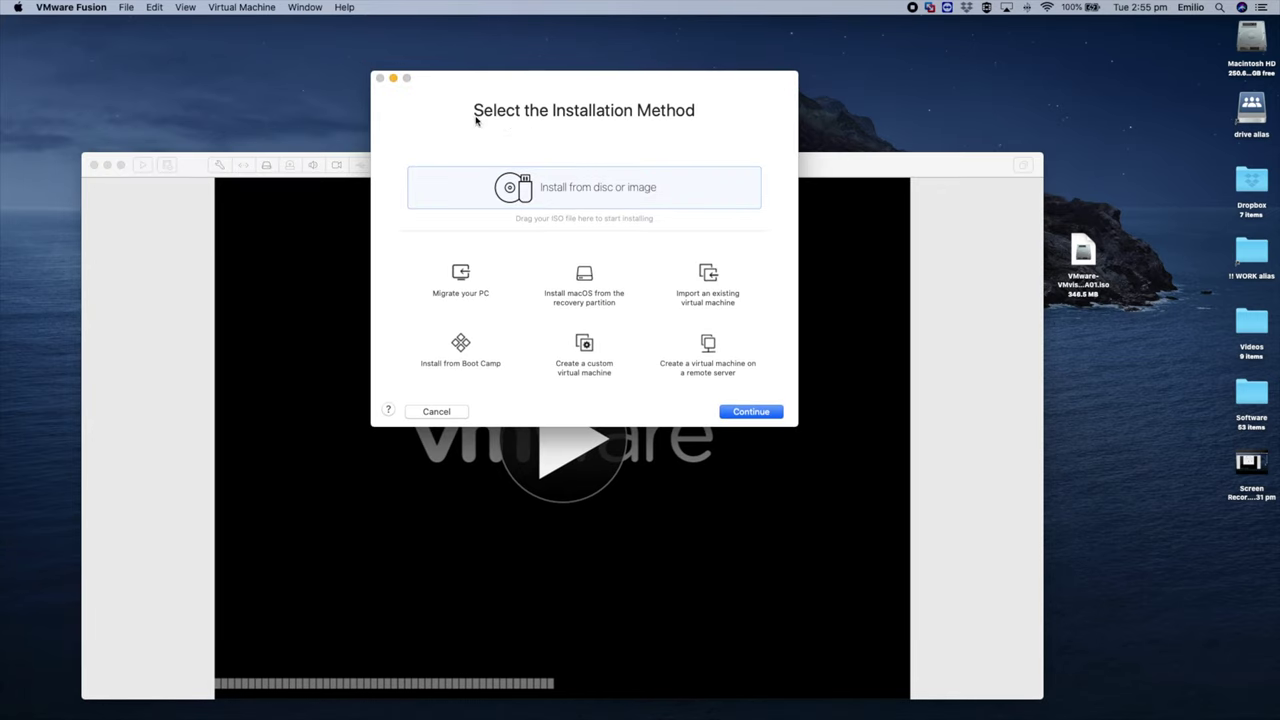
click(127, 8)
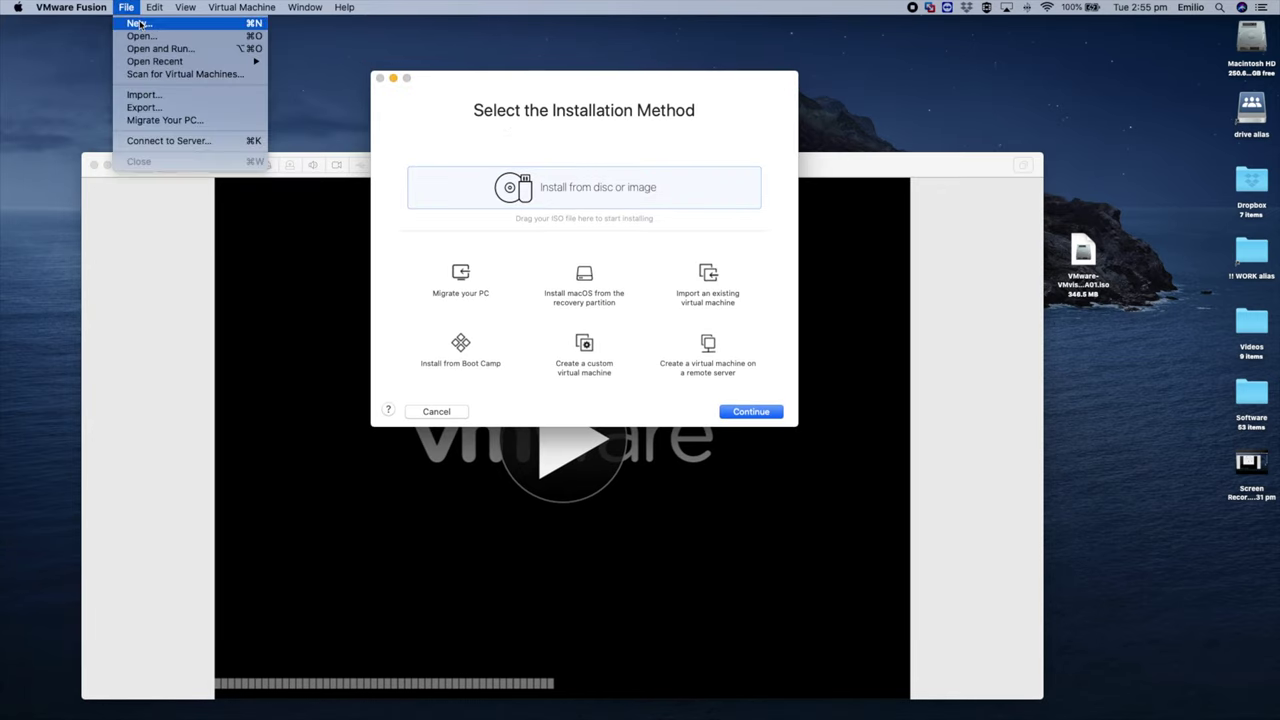
click(691, 162)
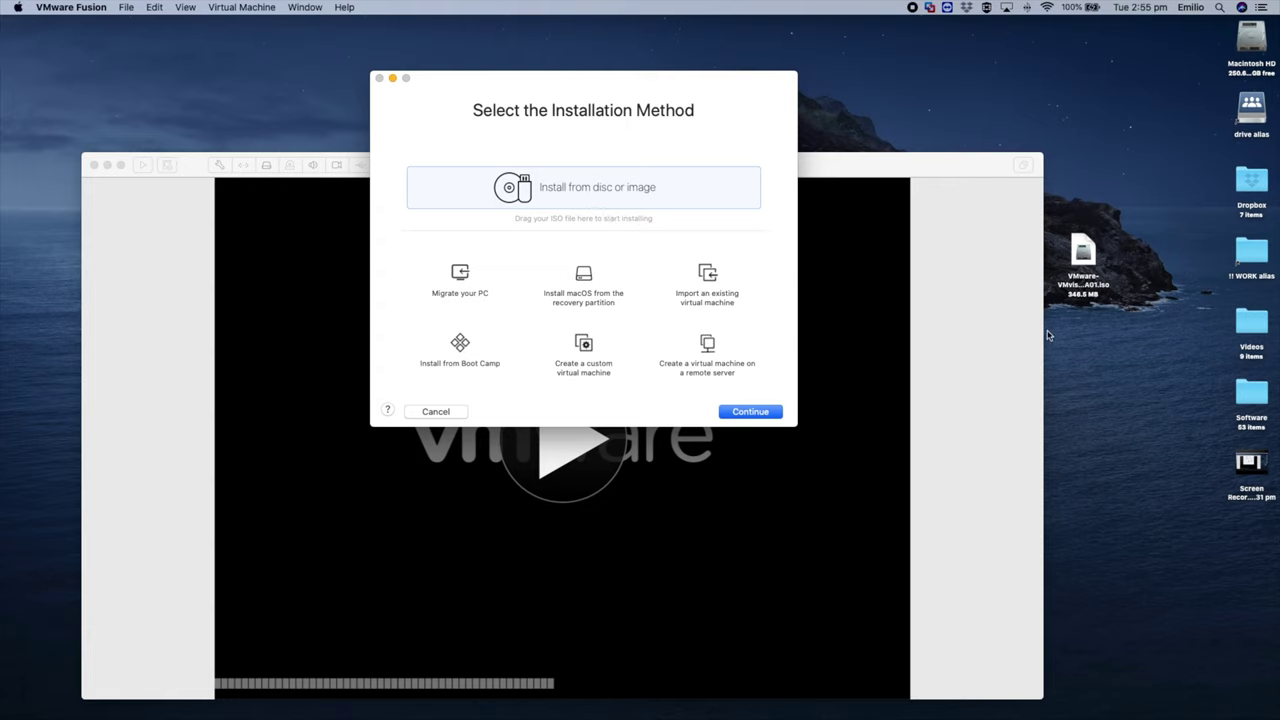
click(1088, 256)
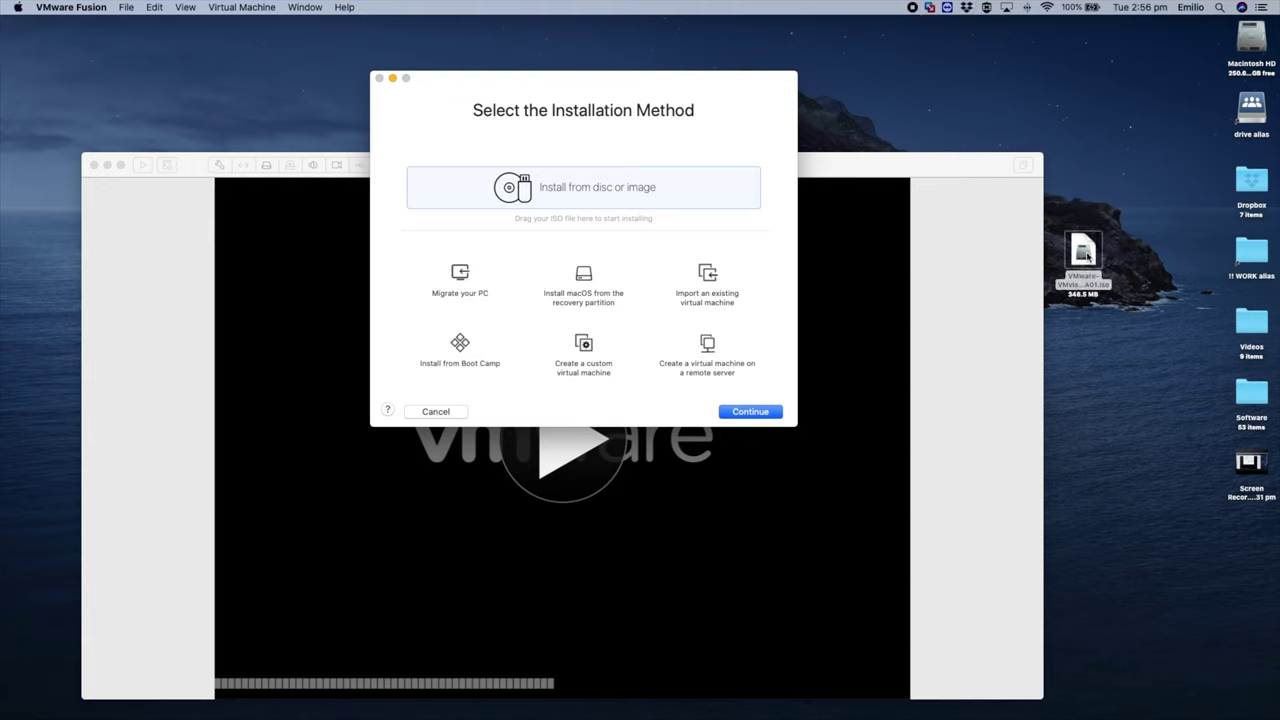
drag(1088, 256, 600, 198)
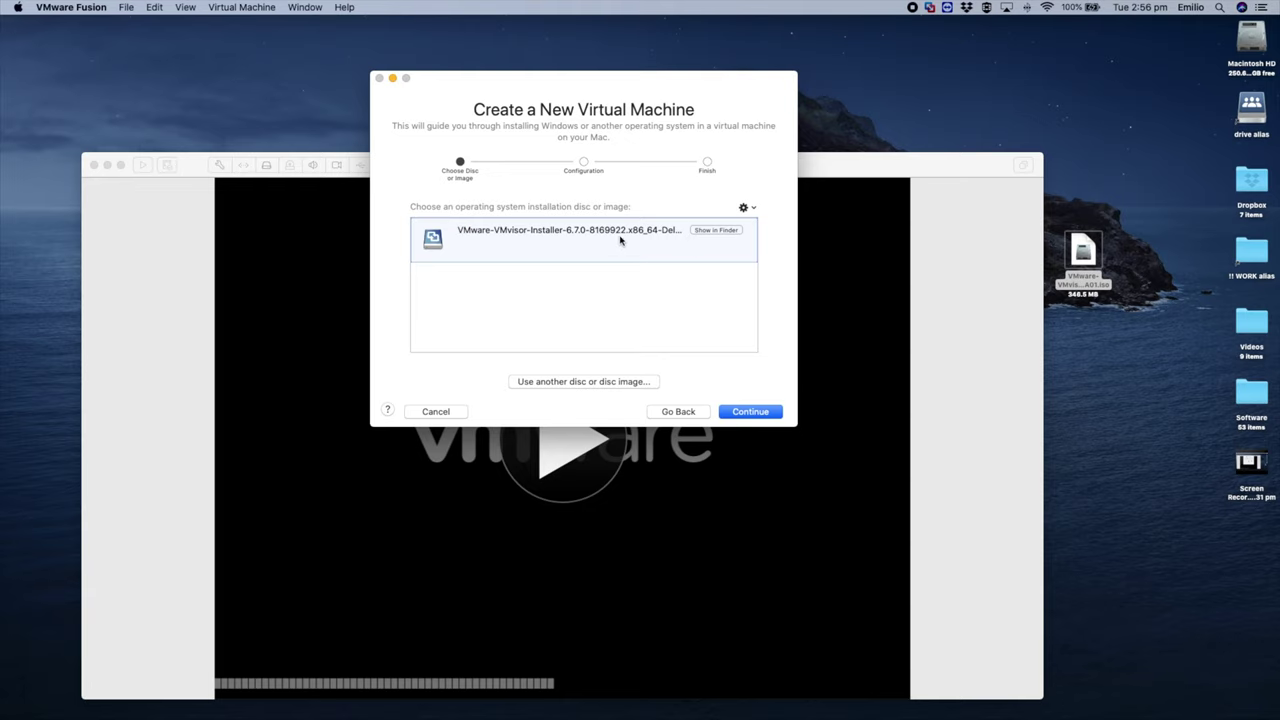
Step: Confirm the ESXi installer image and choose VMware ESX > VMware ESXi 6.x as the guest OS
click(760, 414)
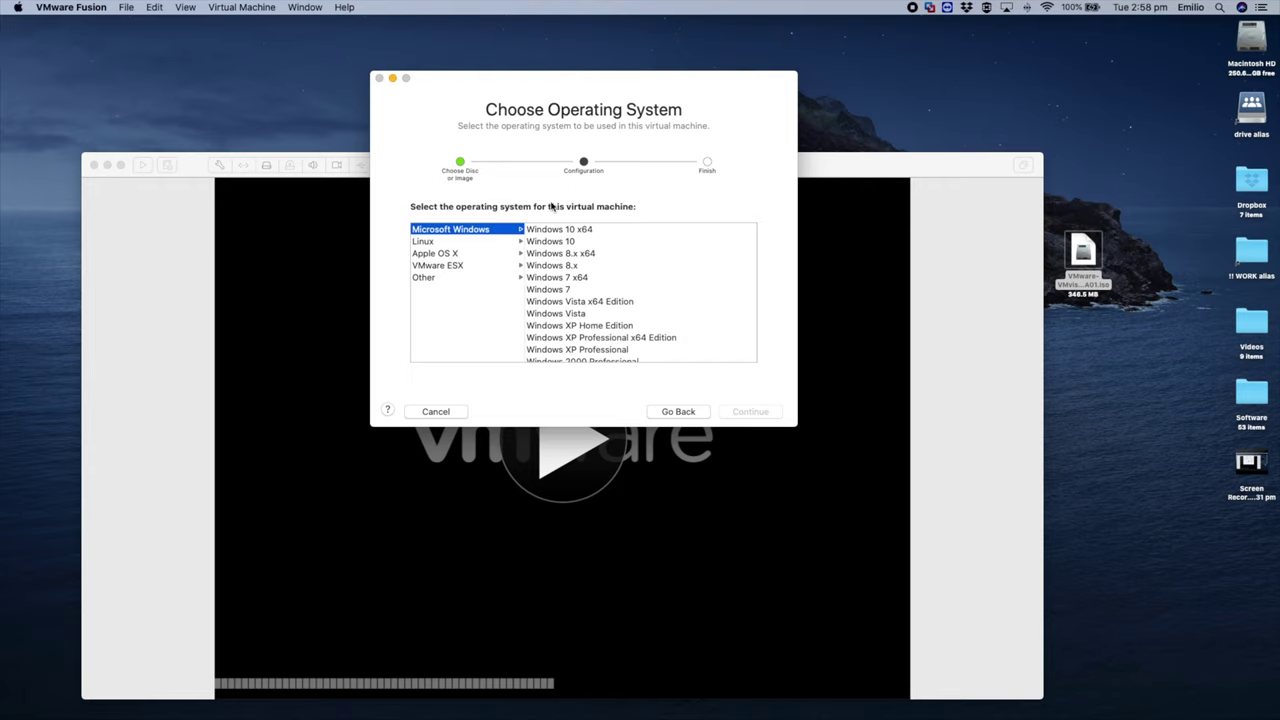
click(440, 268)
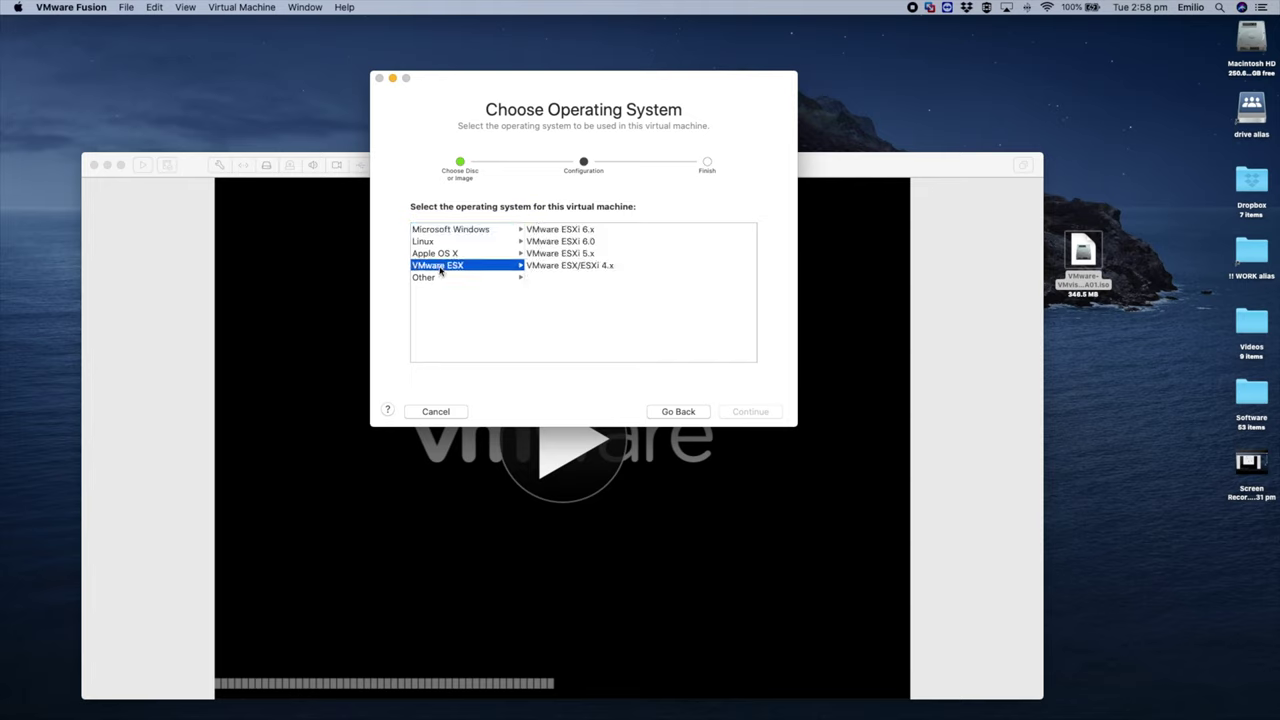
click(579, 232)
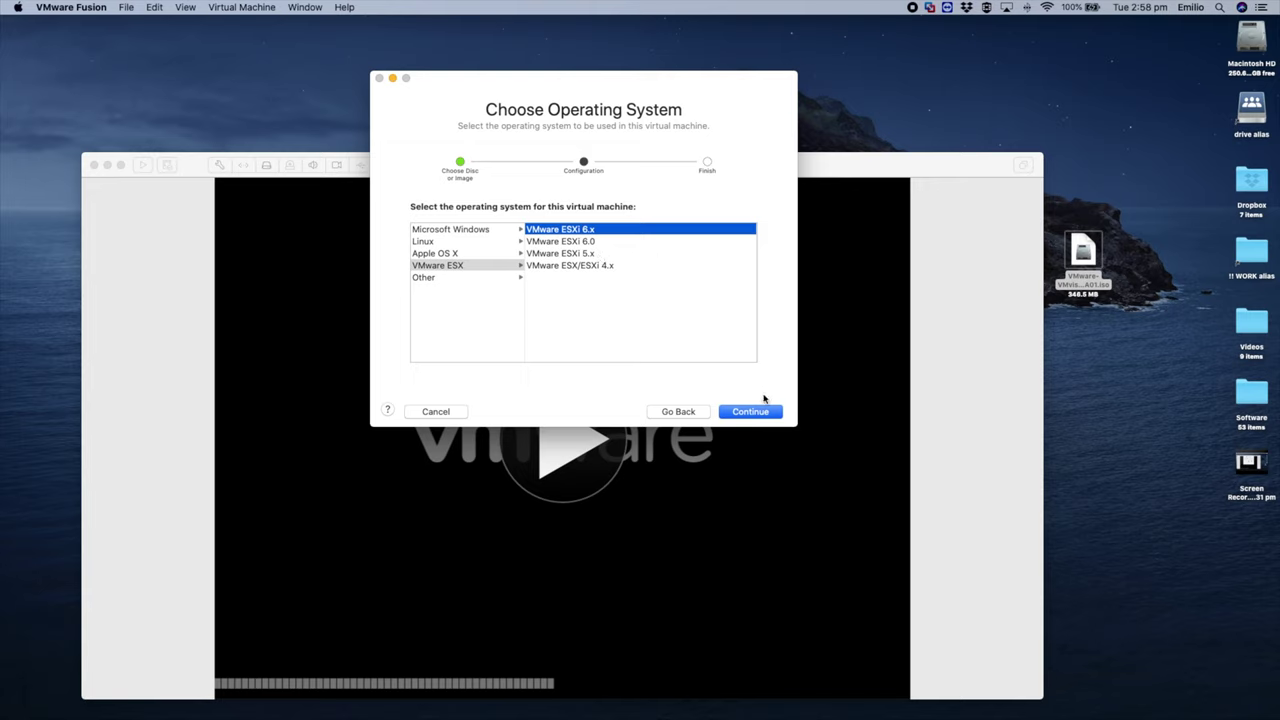
Step: Accept the ESXi 6.x guest and UEFI firmware, then finish the wizard to reach the save dialog
click(762, 414)
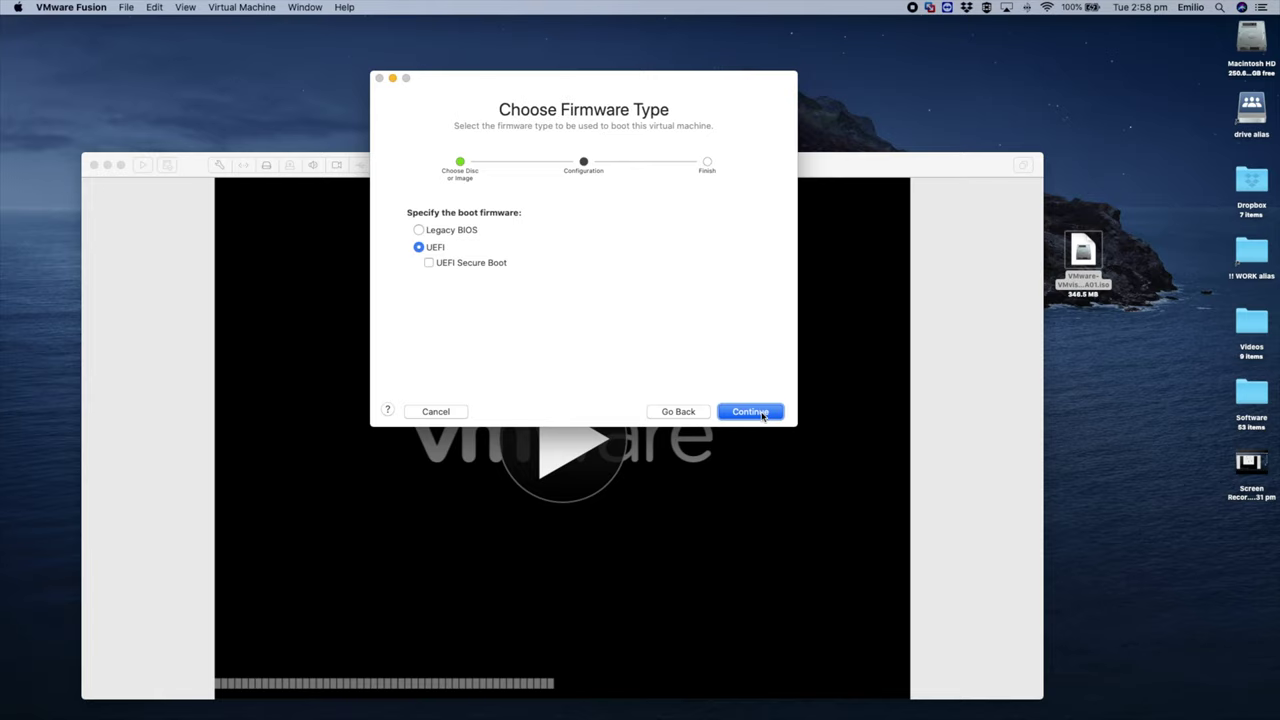
click(760, 416)
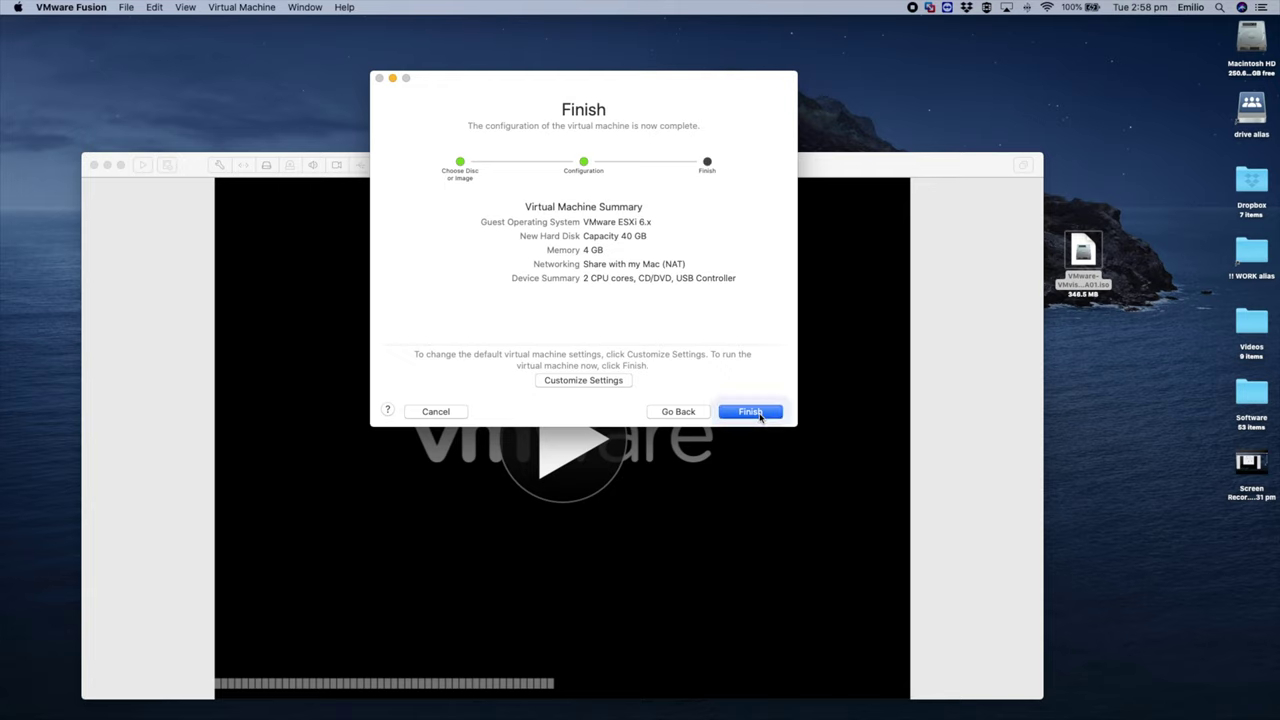
click(760, 416)
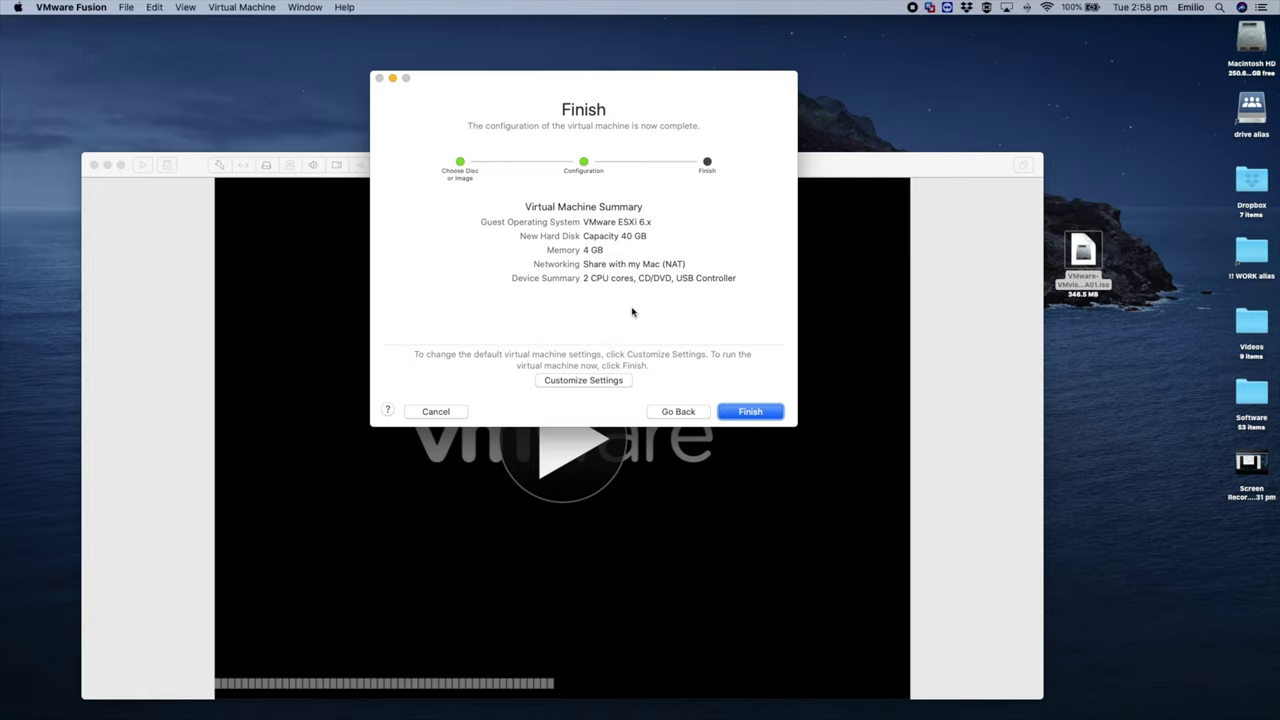
click(752, 412)
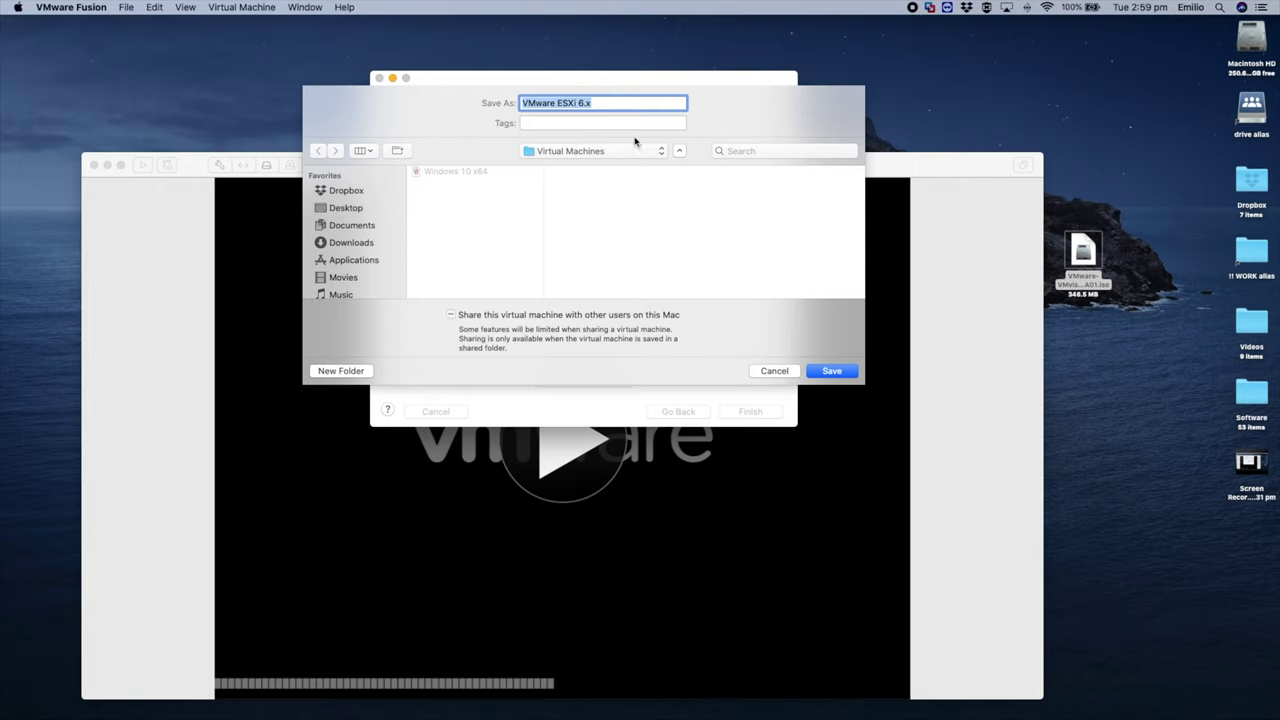
Step: Save the new VM as VMware ESXi 6.x in the Virtual Machines folder
click(831, 371)
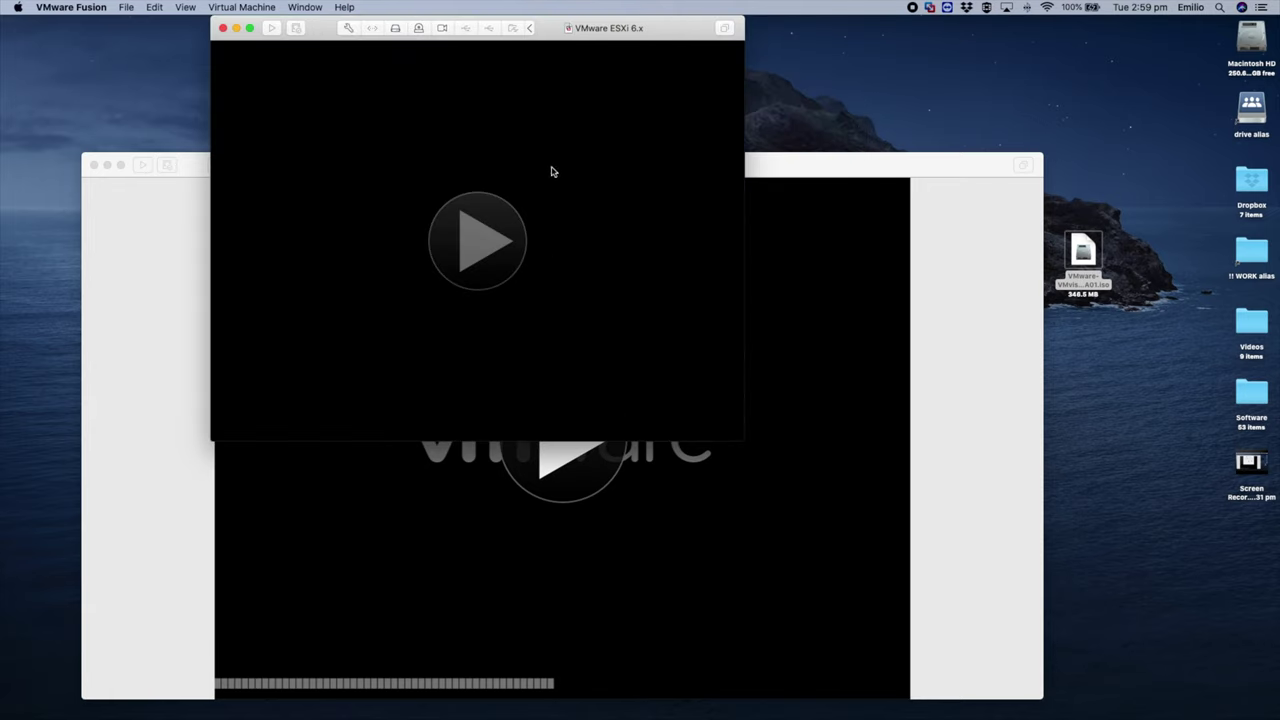
Step: Move the VM window lower-right while the ESXi 6.7.0 installer boots to its welcome screen
drag(543, 29, 613, 92)
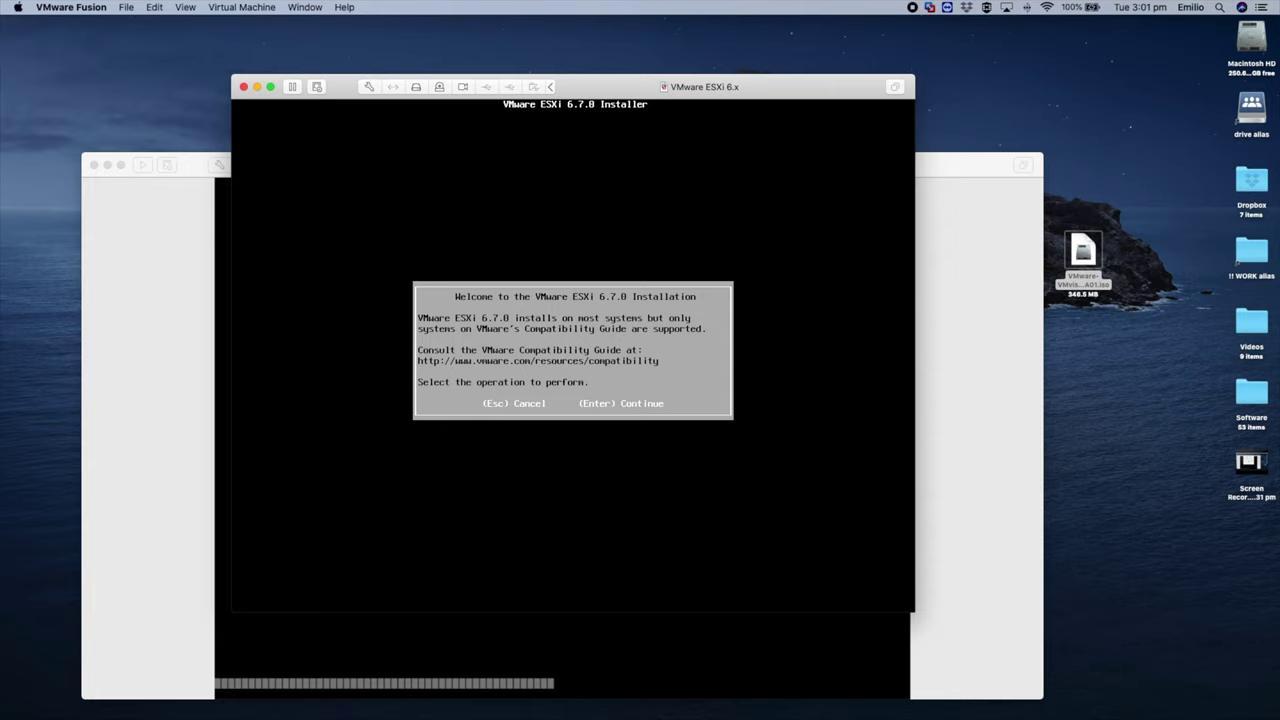
Step: Continue past the ESXi welcome screen and accept the licence agreement with F11
key(Return)
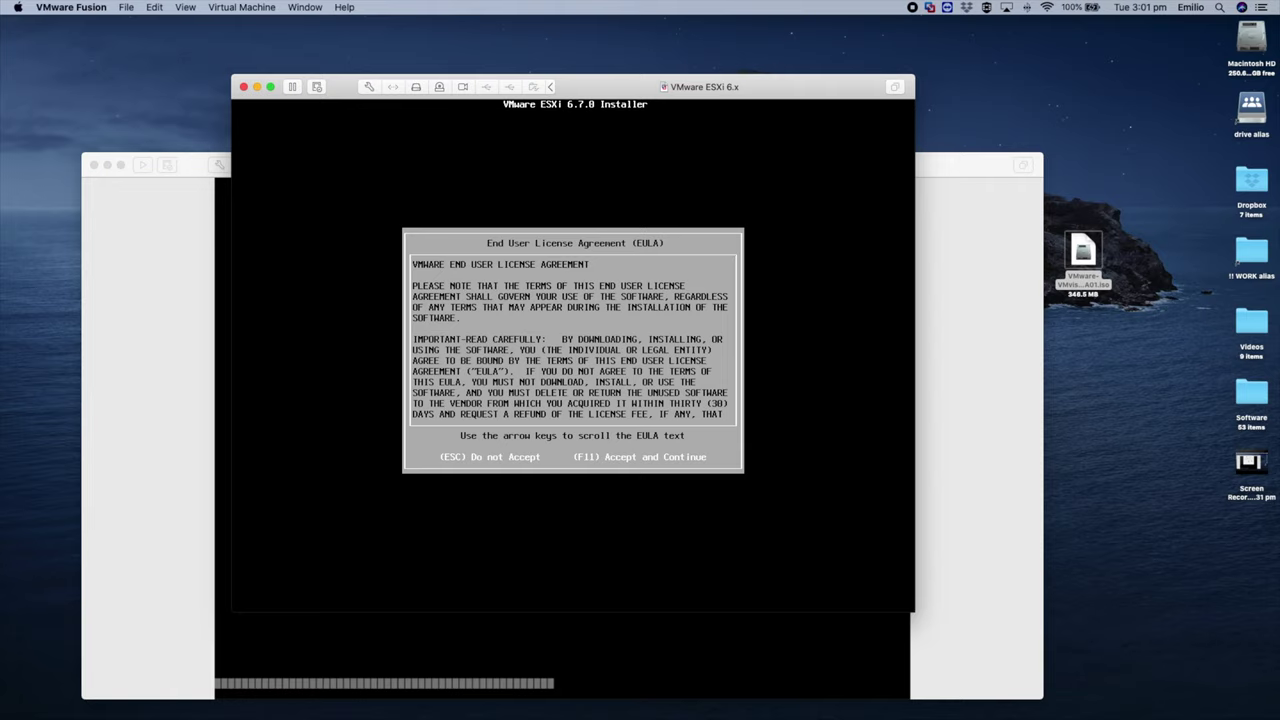
key(F11)
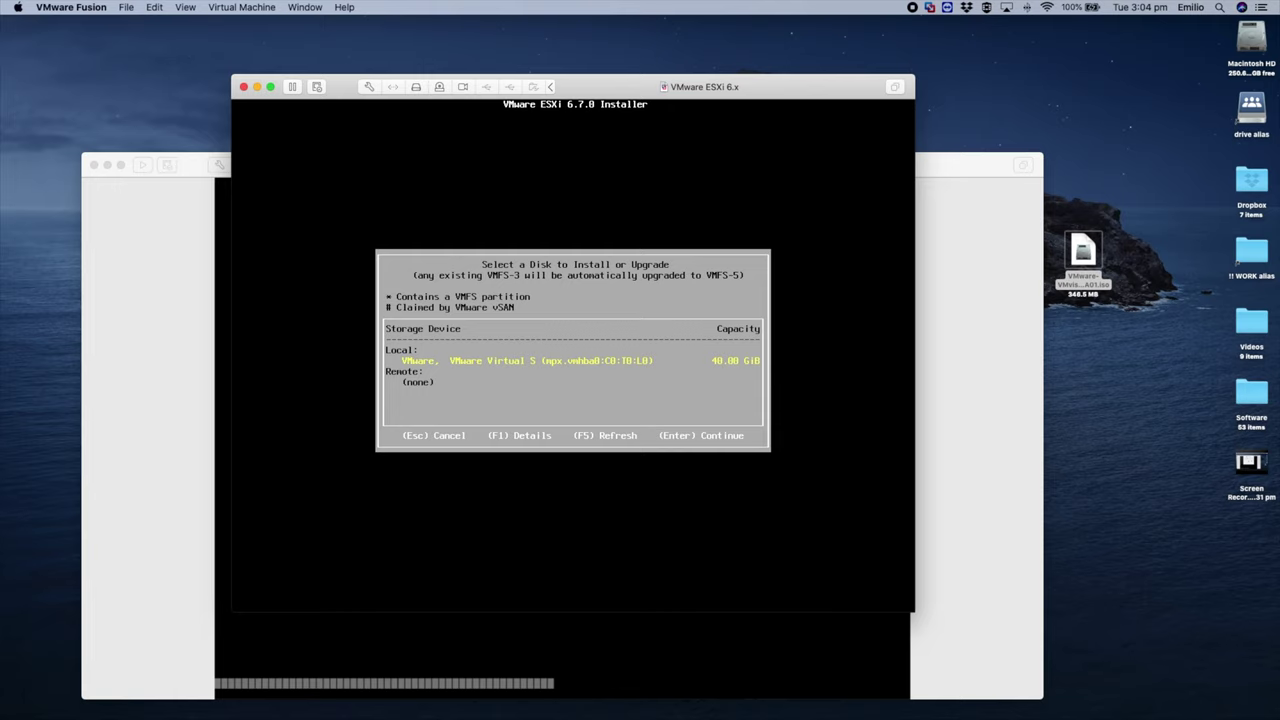
Step: Choose the 40 GiB local VMware virtual disk as the ESXi install target
key(Return)
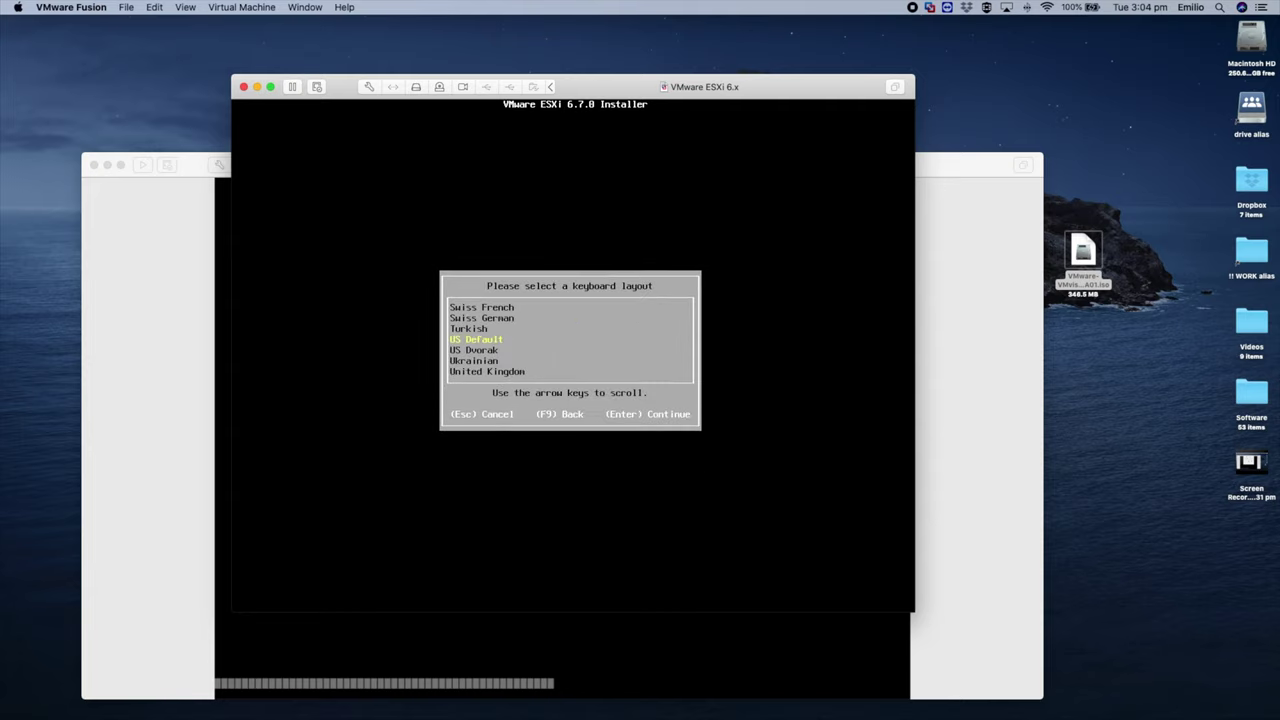
Step: Keep the US Default keyboard layout and enter and confirm the root password
key(Return)
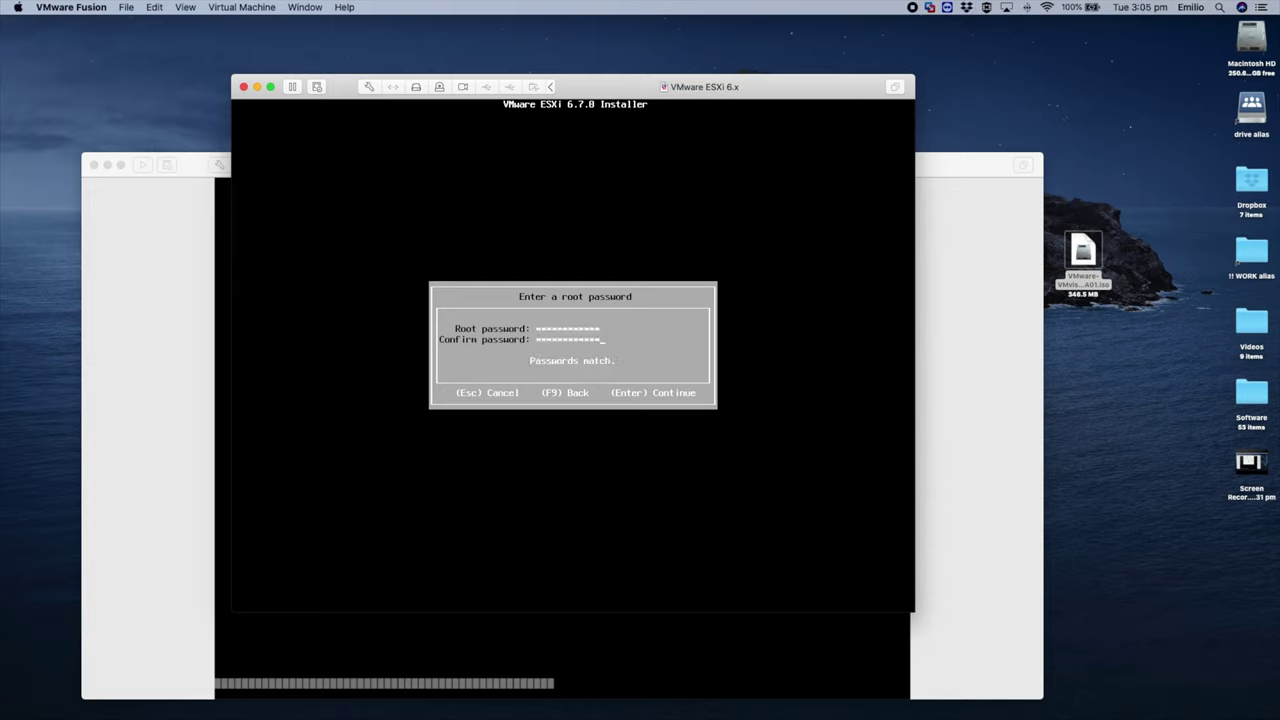
key(Return)
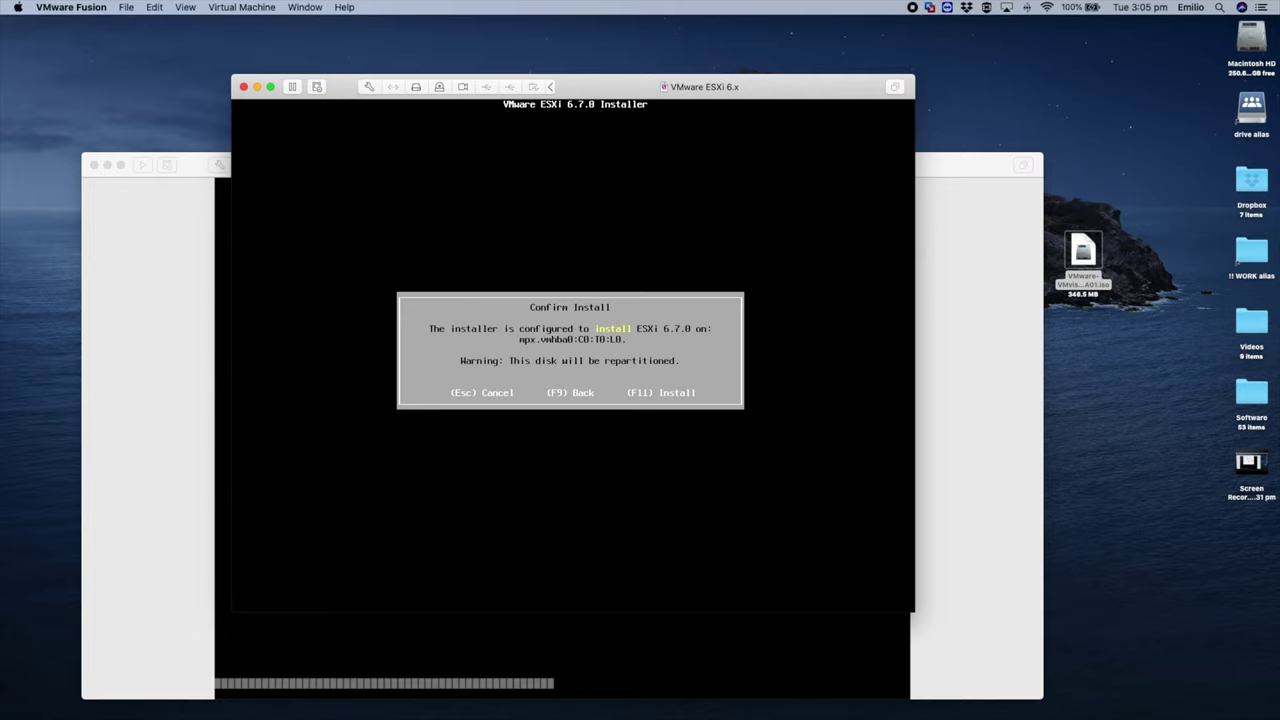
Step: Start the ESXi 6.7.0 installation with F11 and wait for Installation Complete
key(F11)
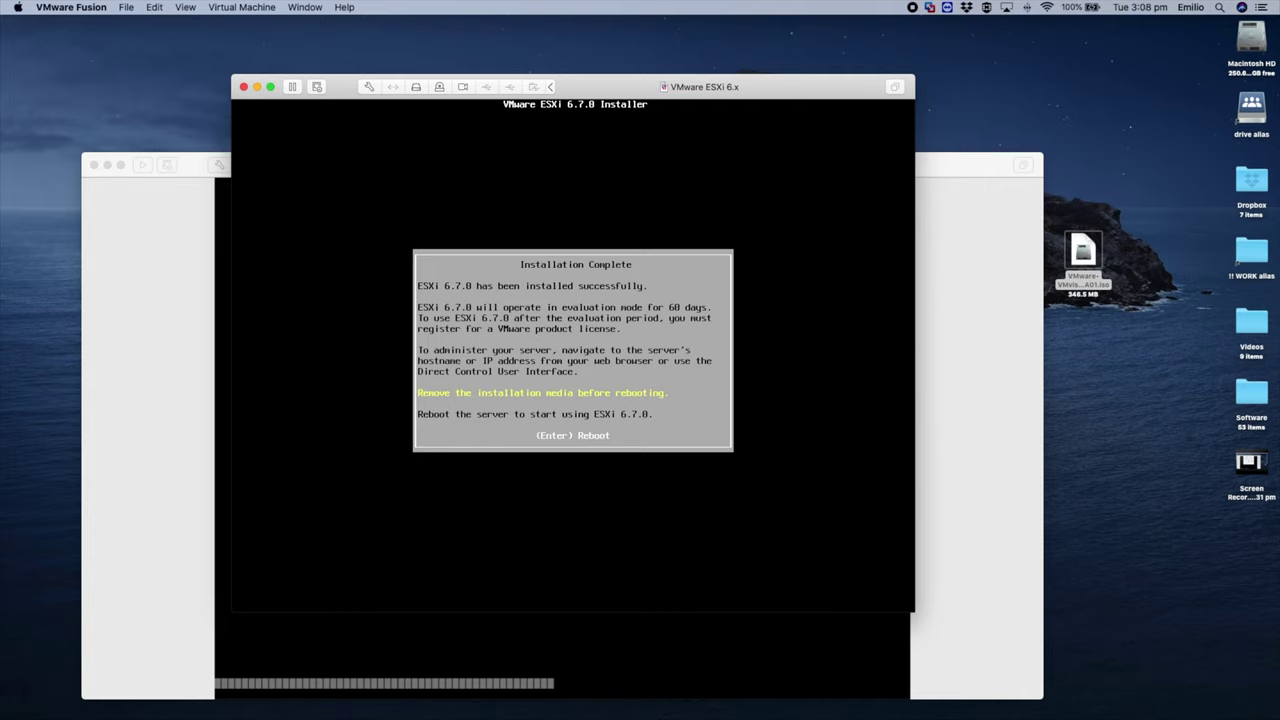
Step: Disconnect the installer CD/DVD image and reboot the newly installed ESXi server
click(440, 88)
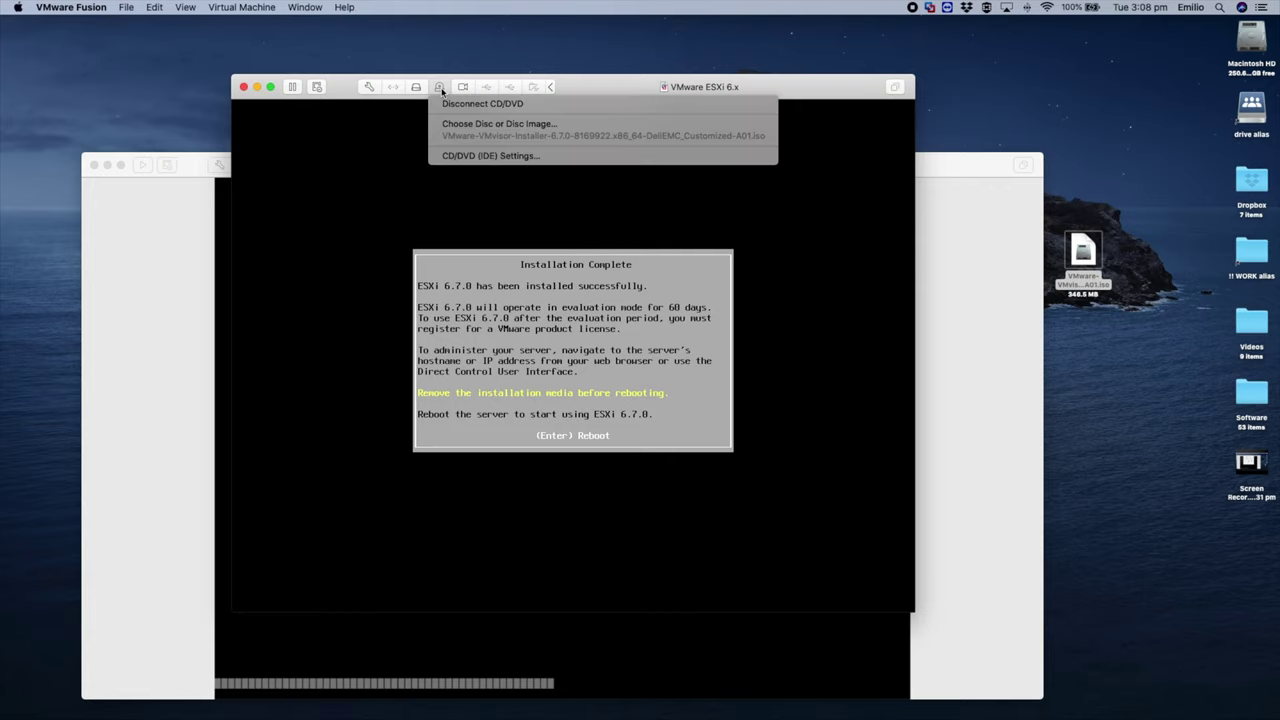
click(511, 105)
key(Return)
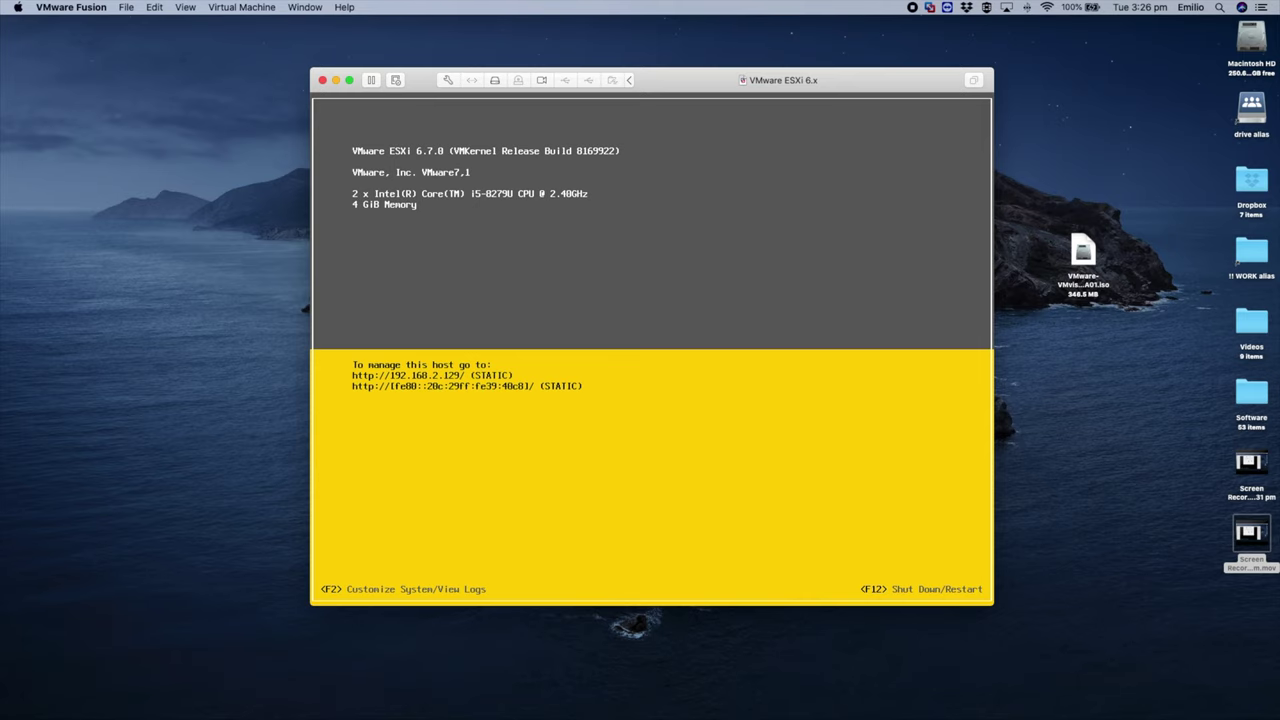
Step: Log in to ESXi System Customization as root and open Configure Management Network, highlighting IPv4
key(F2)
key(Tab)
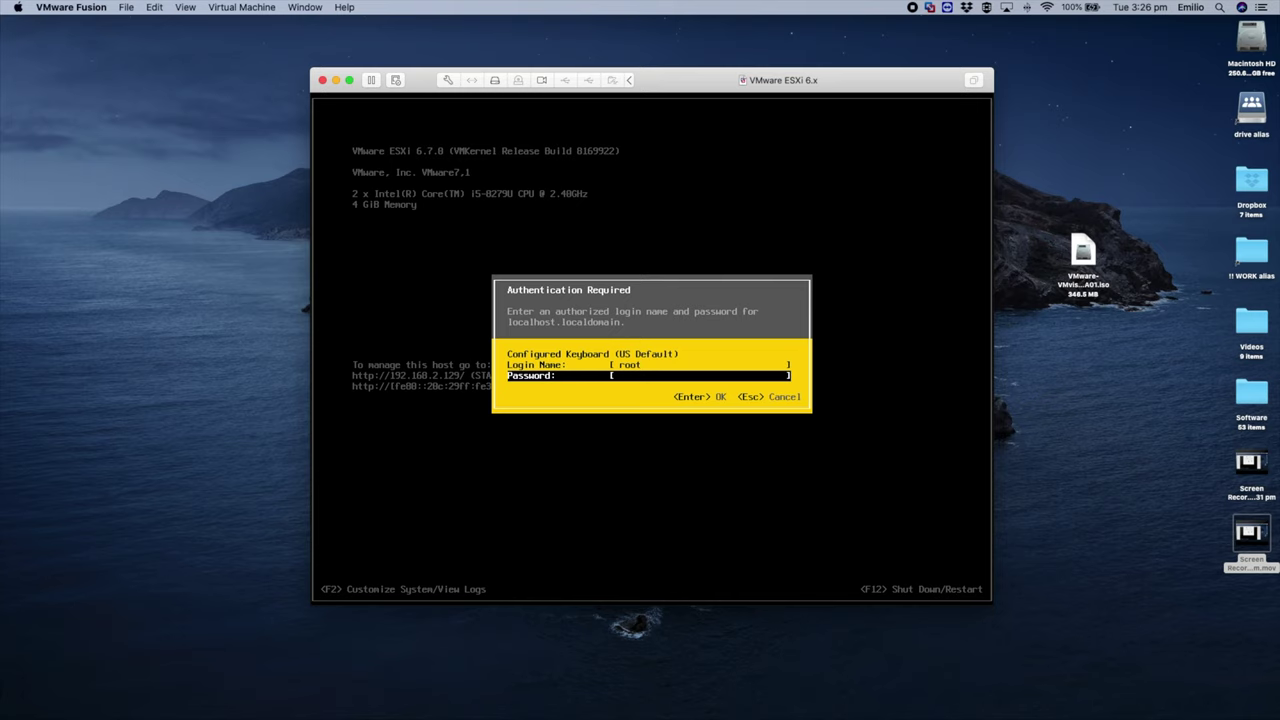
text(***)
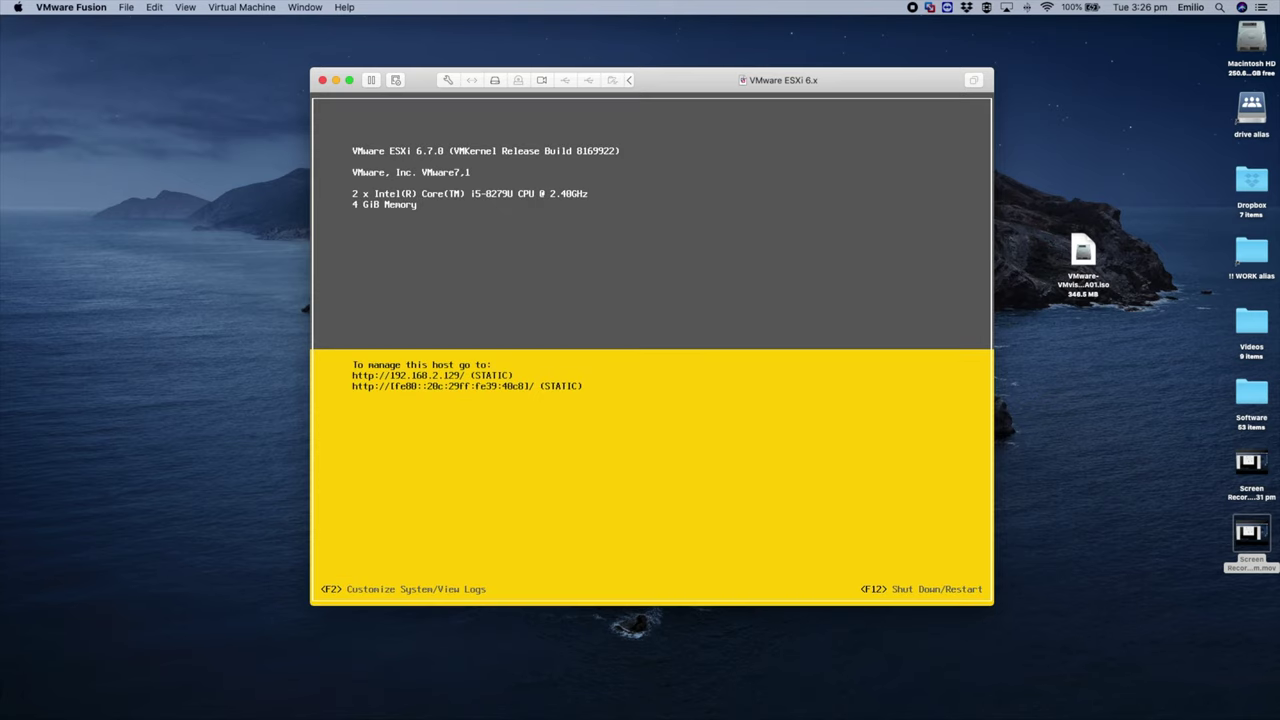
key(F2)
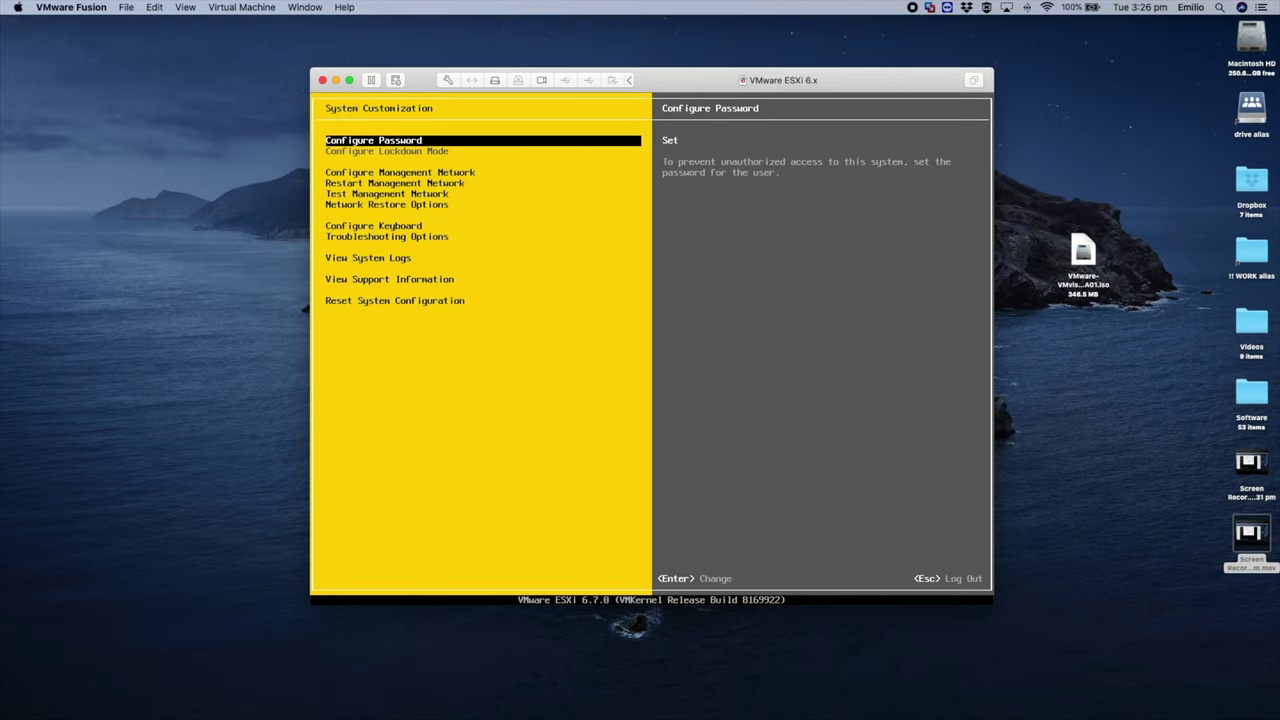
key(Down)
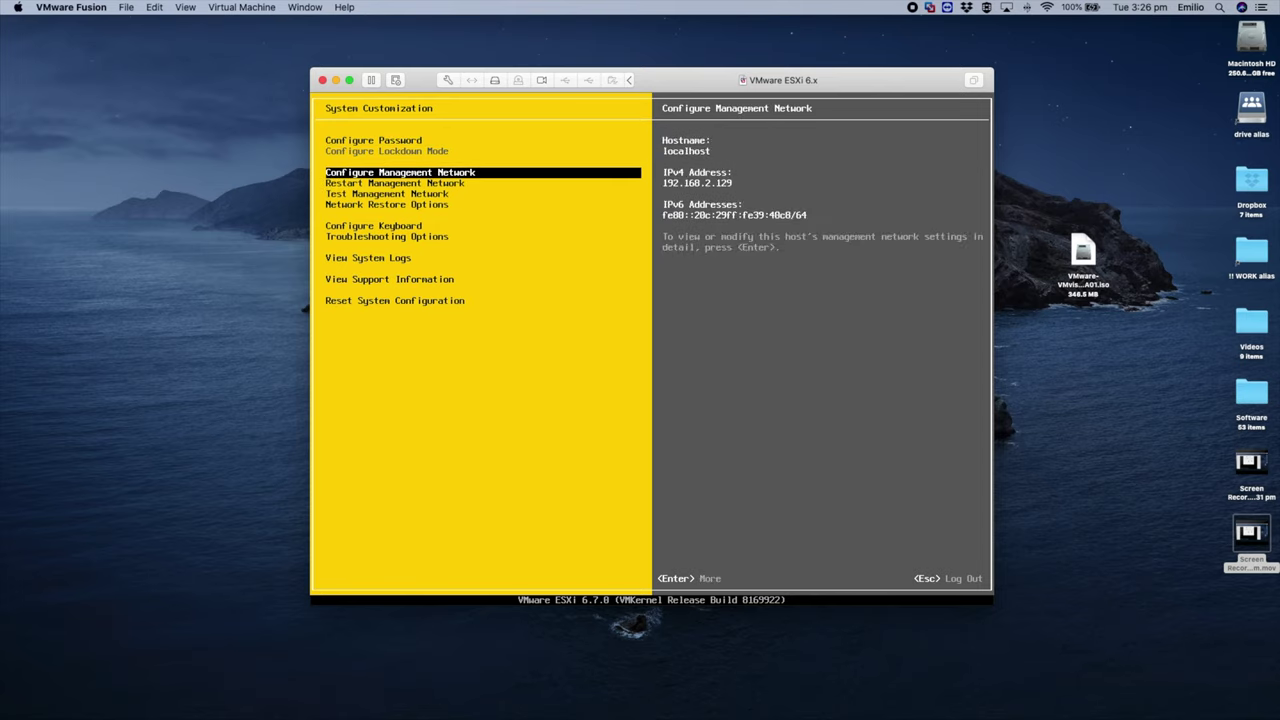
key(Return)
key(Down)
key(Down)
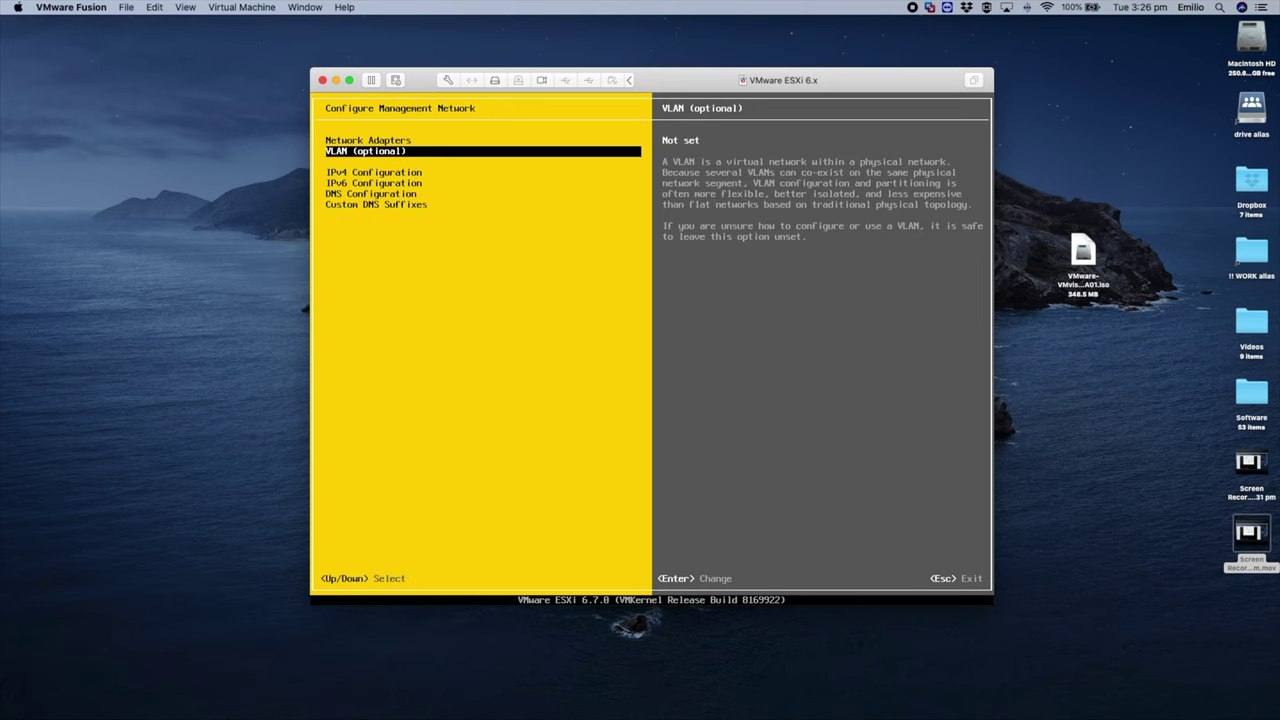
Step: Set static IPv4 192.168.2.129, subnet mask 255.255.255.0 and gateway 192.168.2.2
key(Return)
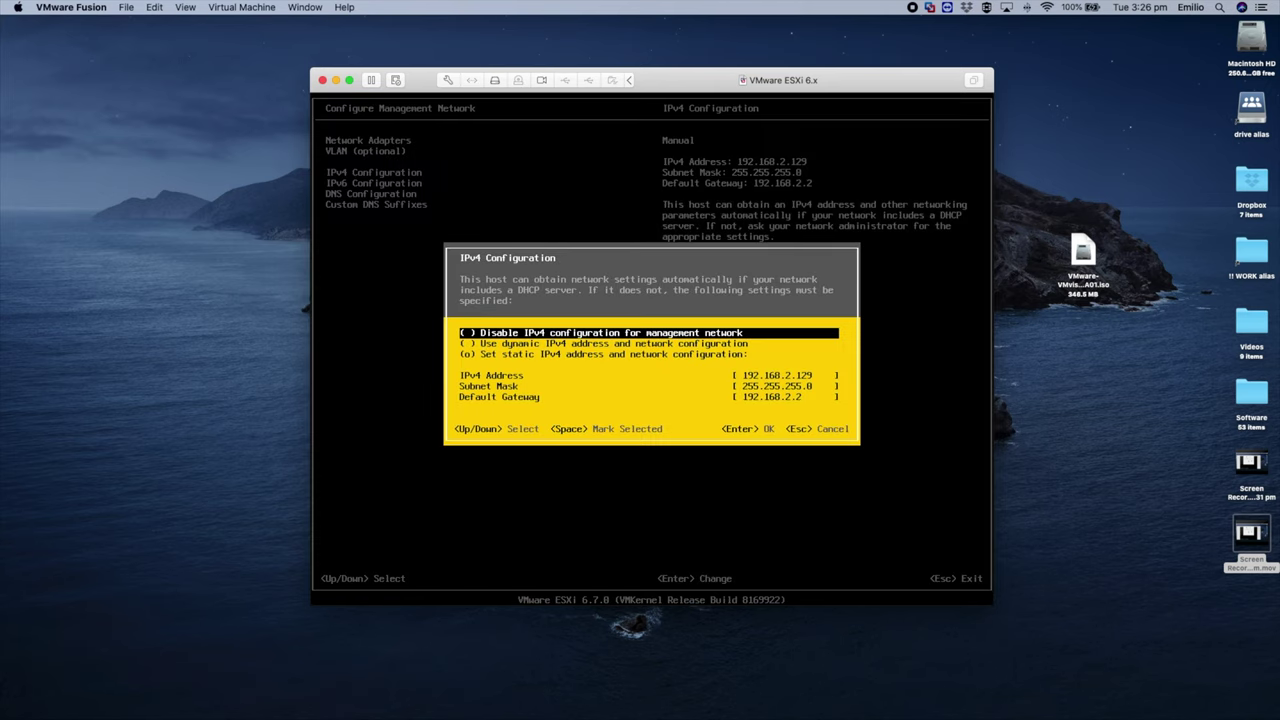
key(Down)
key(space)
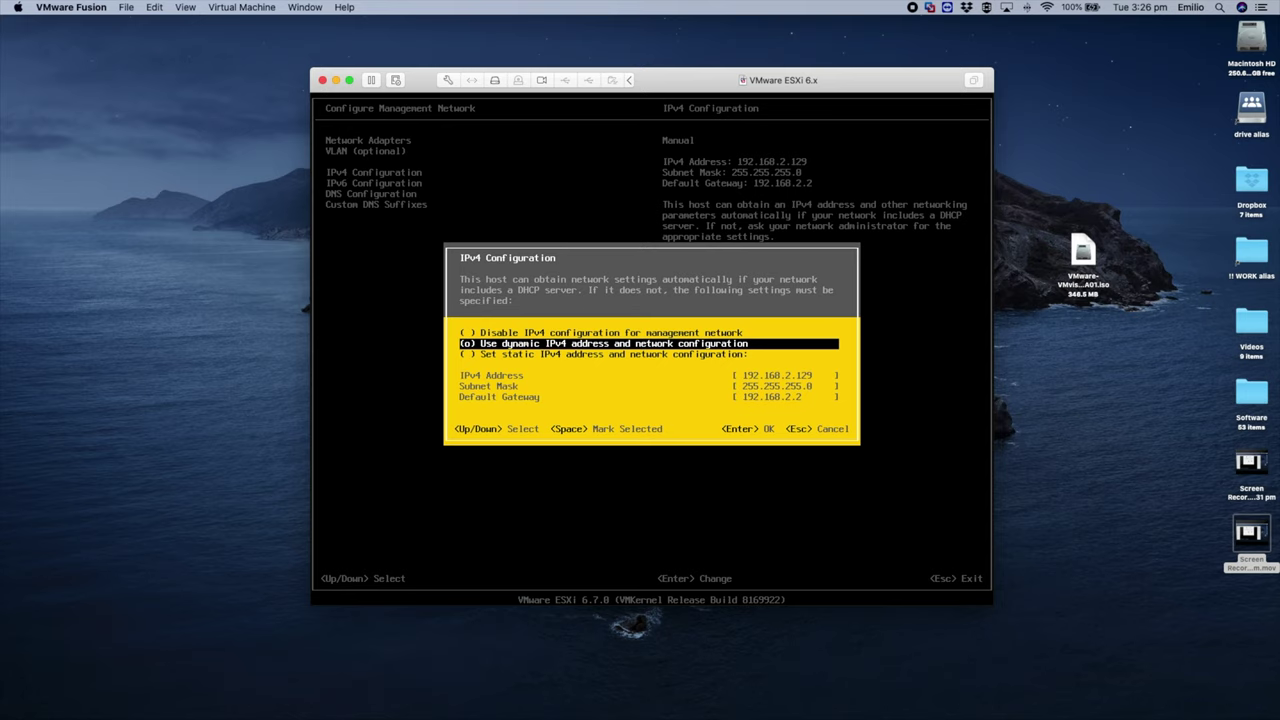
key(Down)
key(space)
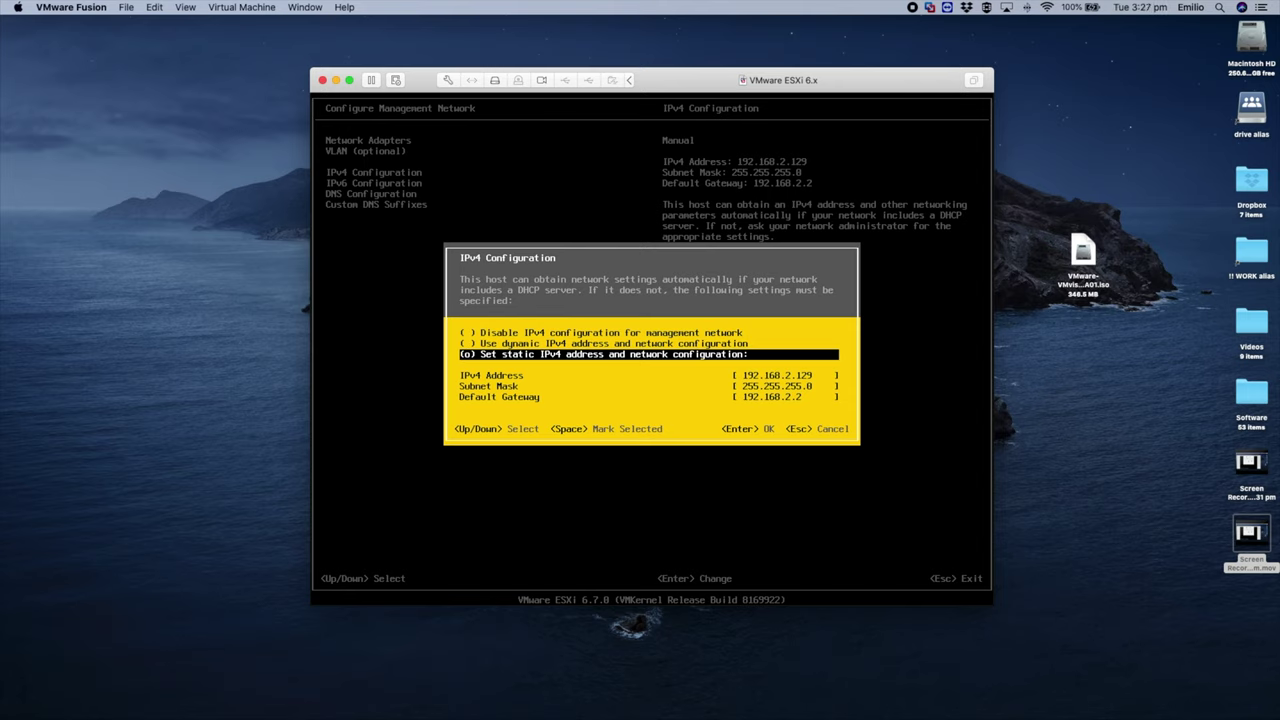
key(Down)
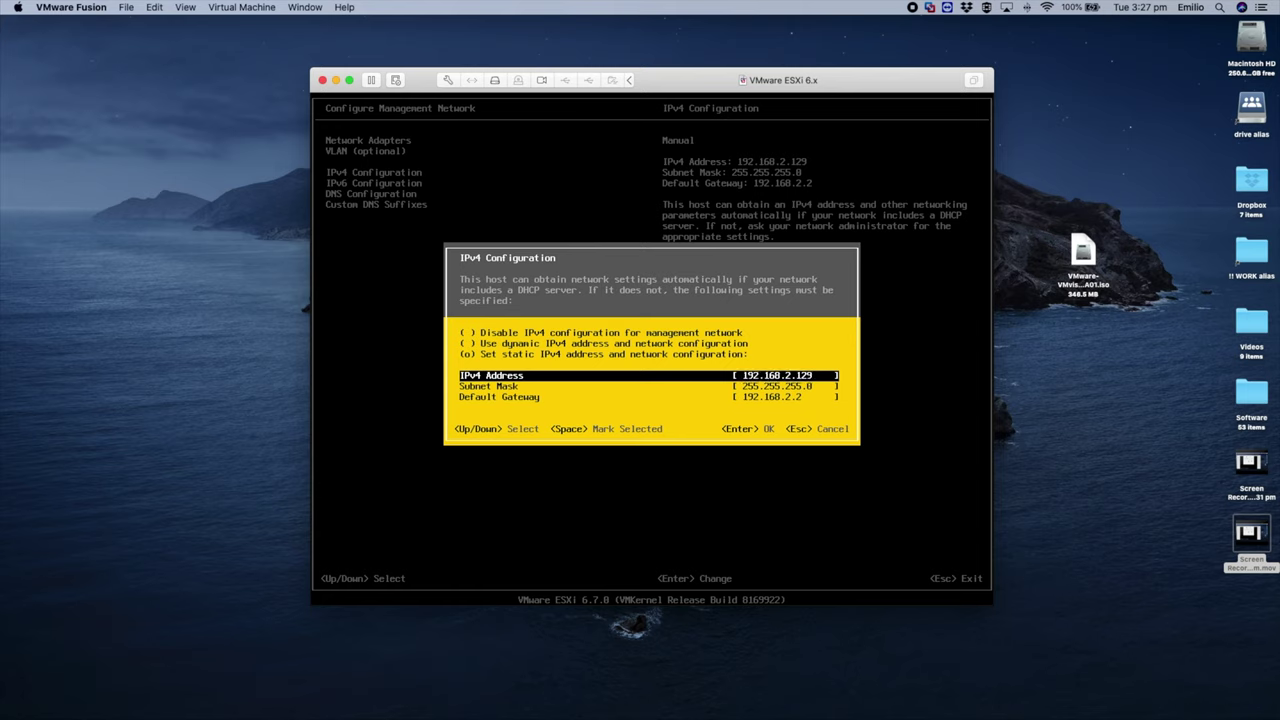
key(Down)
key(Up)
key(Down)
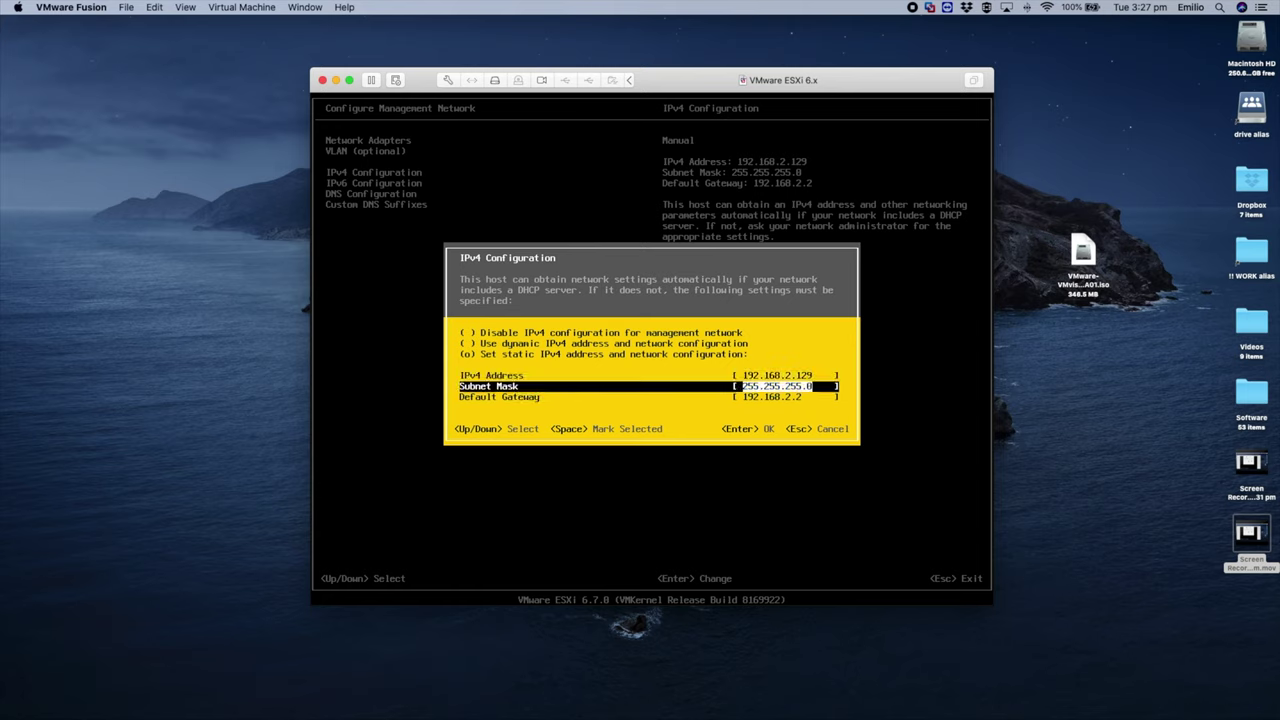
key(Down)
key(Up)
key(Up)
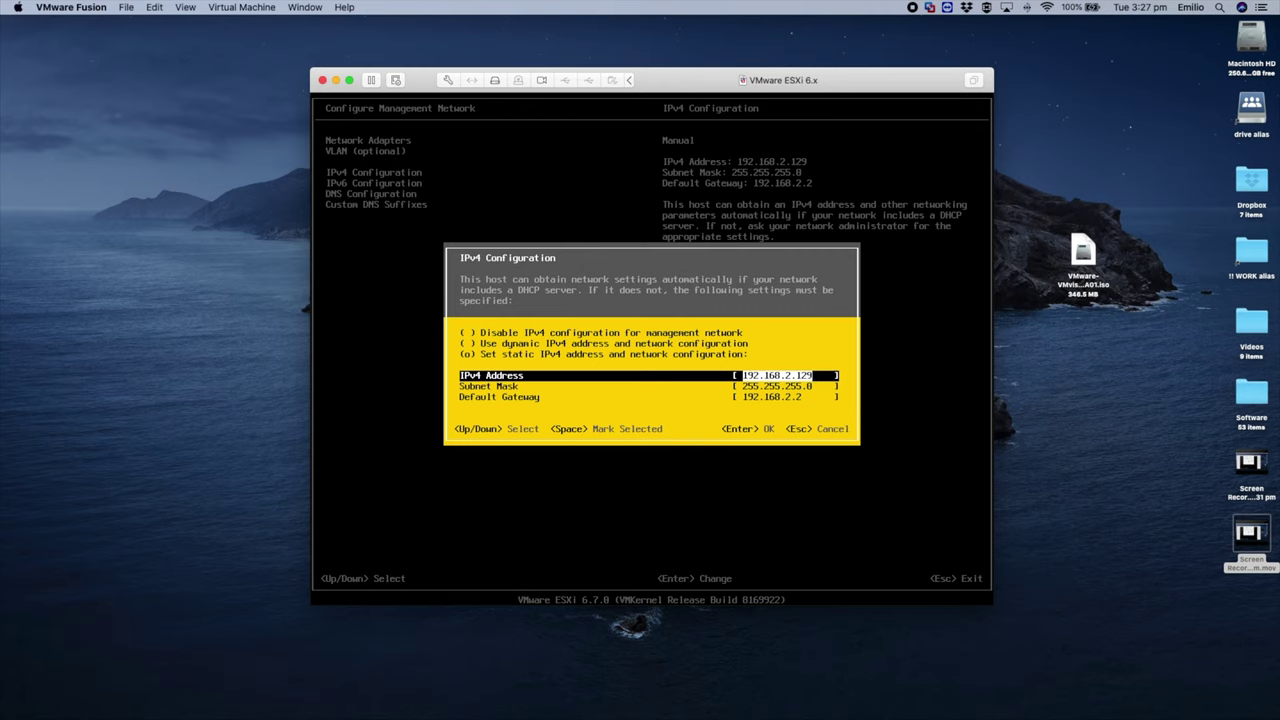
key(Return)
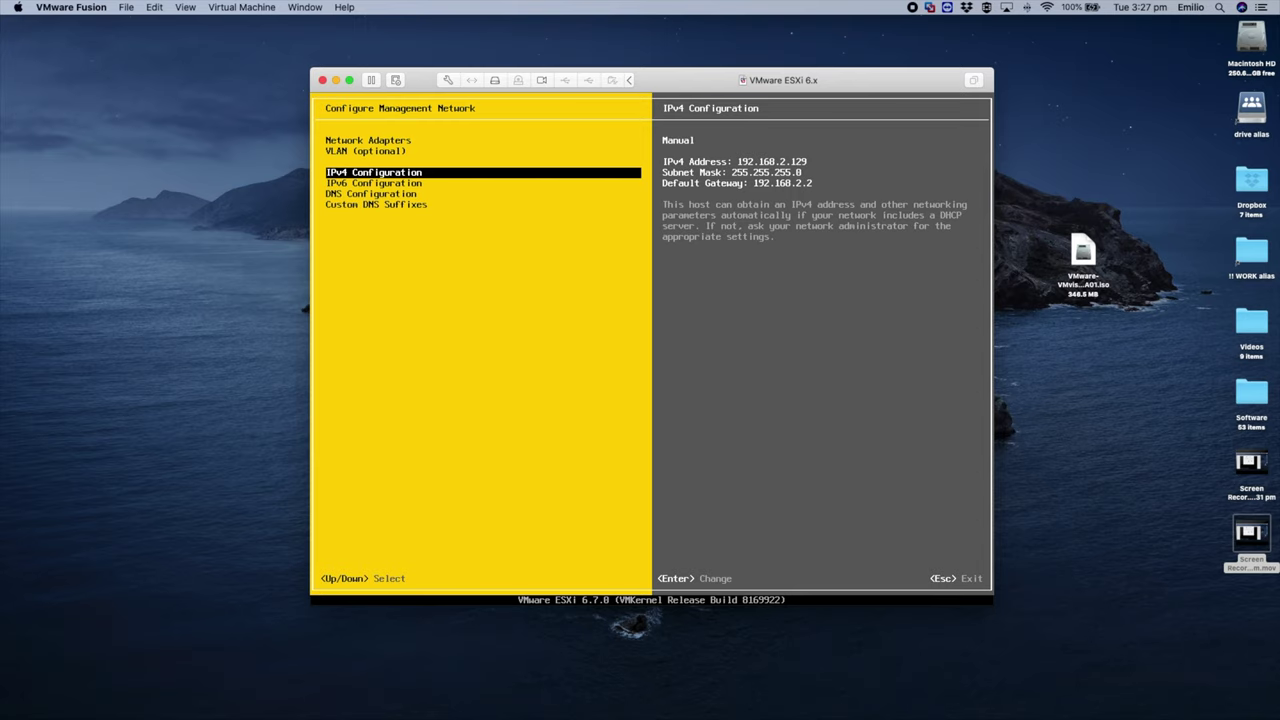
Step: Review Network Adapters and DNS Configuration, then exit to the main console screen
key(Up)
key(Up)
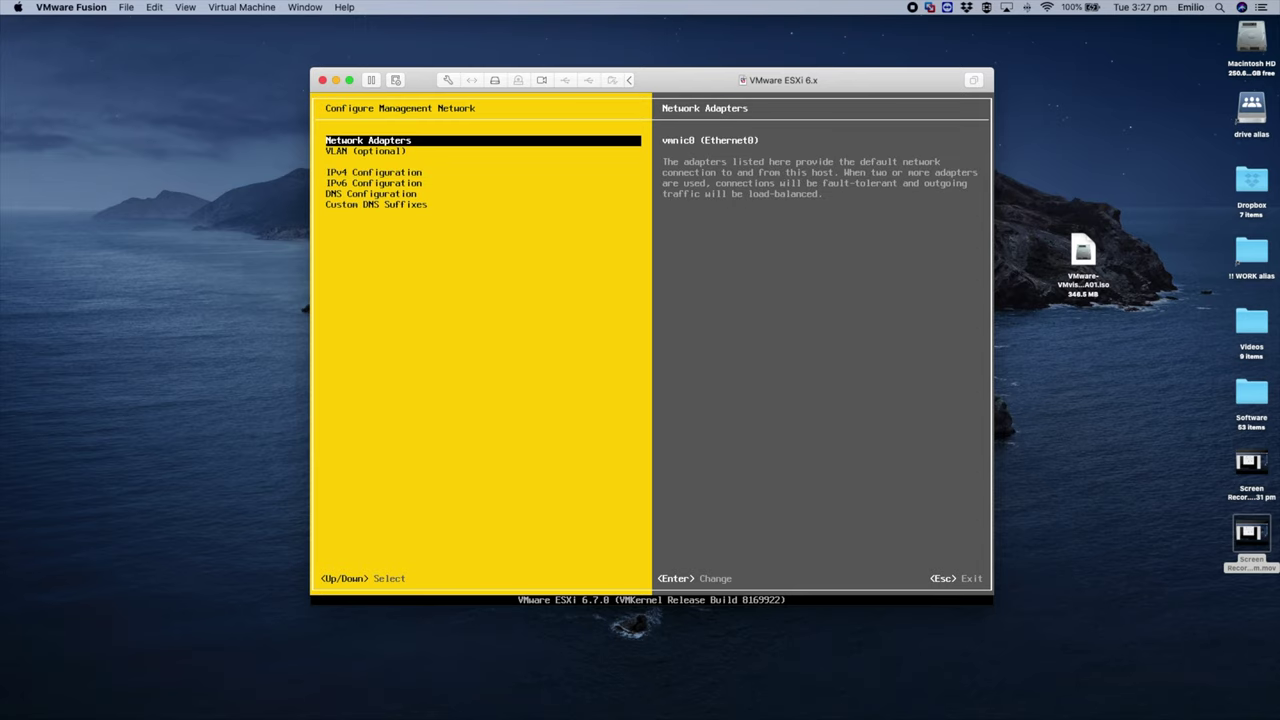
key(Down)
key(Down)
key(Down)
key(Down)
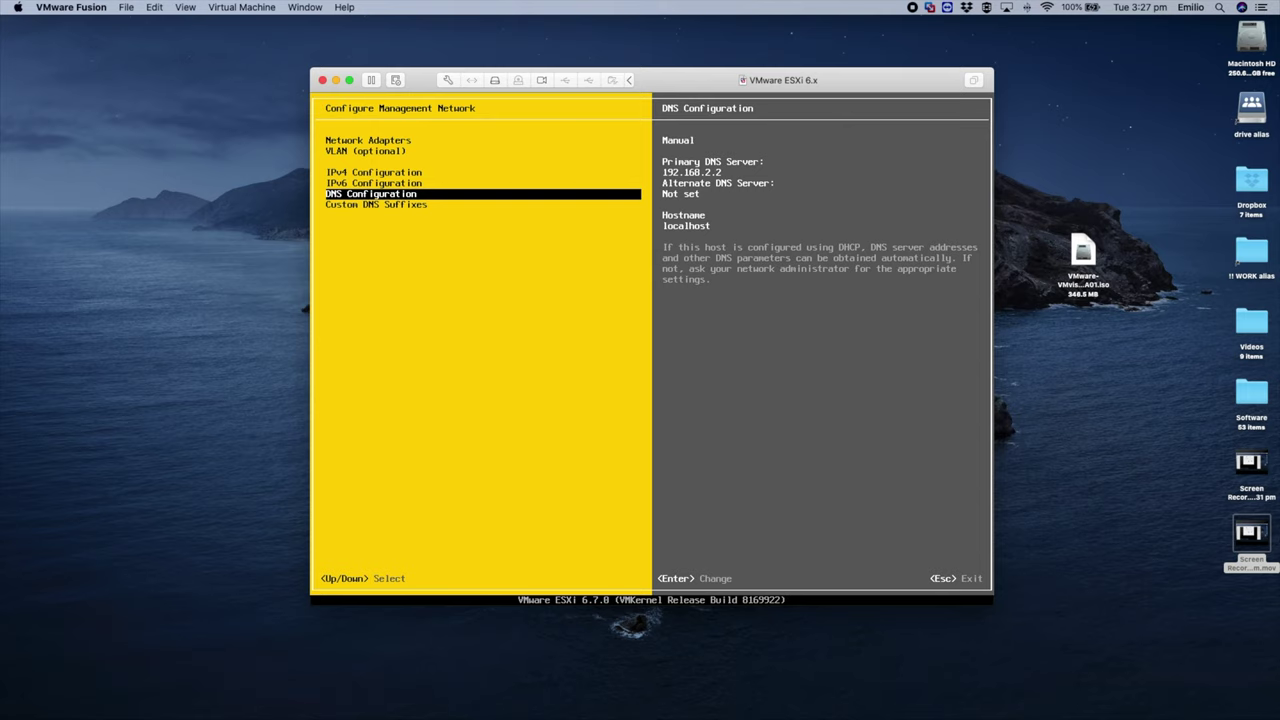
key(Escape)
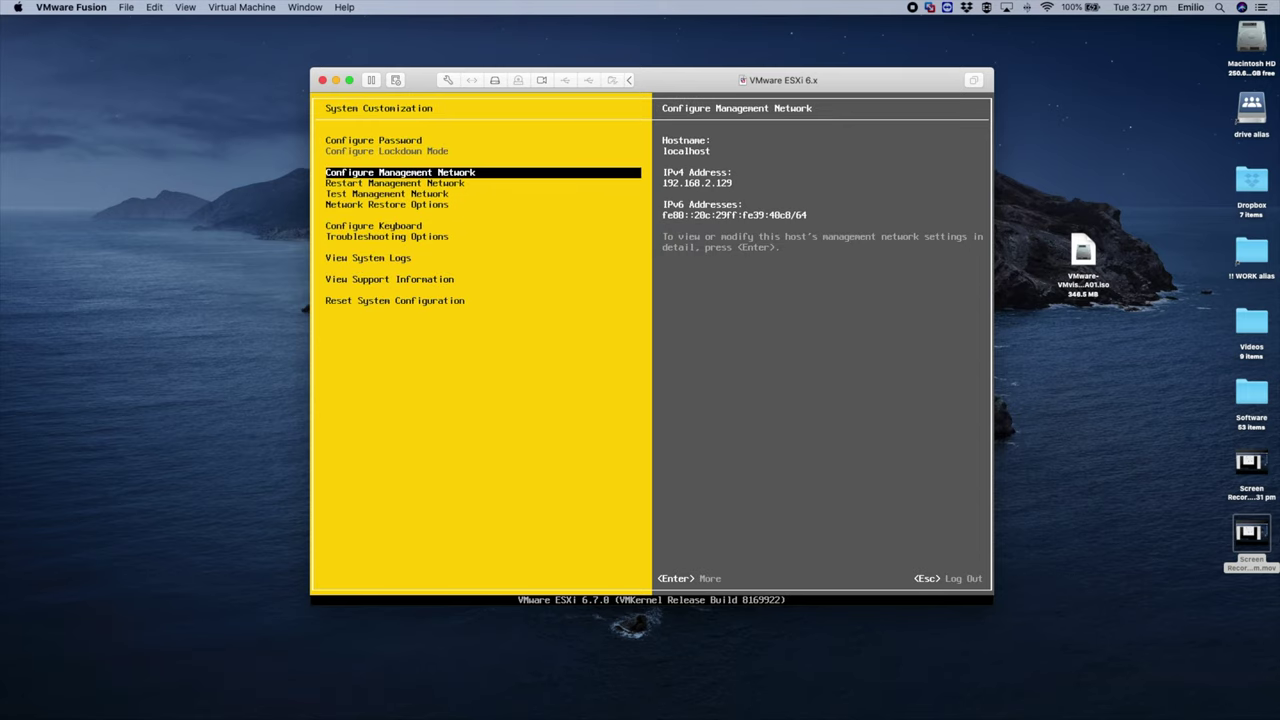
key(Escape)
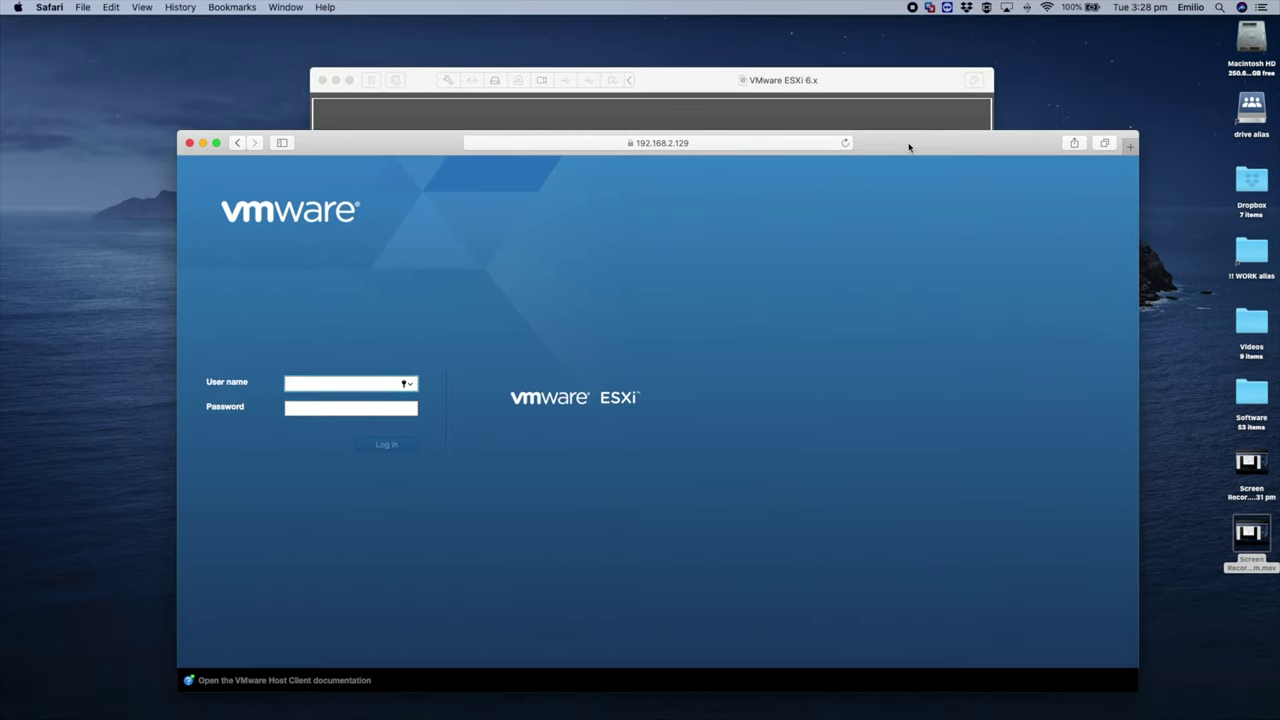
Step: Arrange the Safari ESXi login page beside the ESXi console window
drag(908, 142, 921, 152)
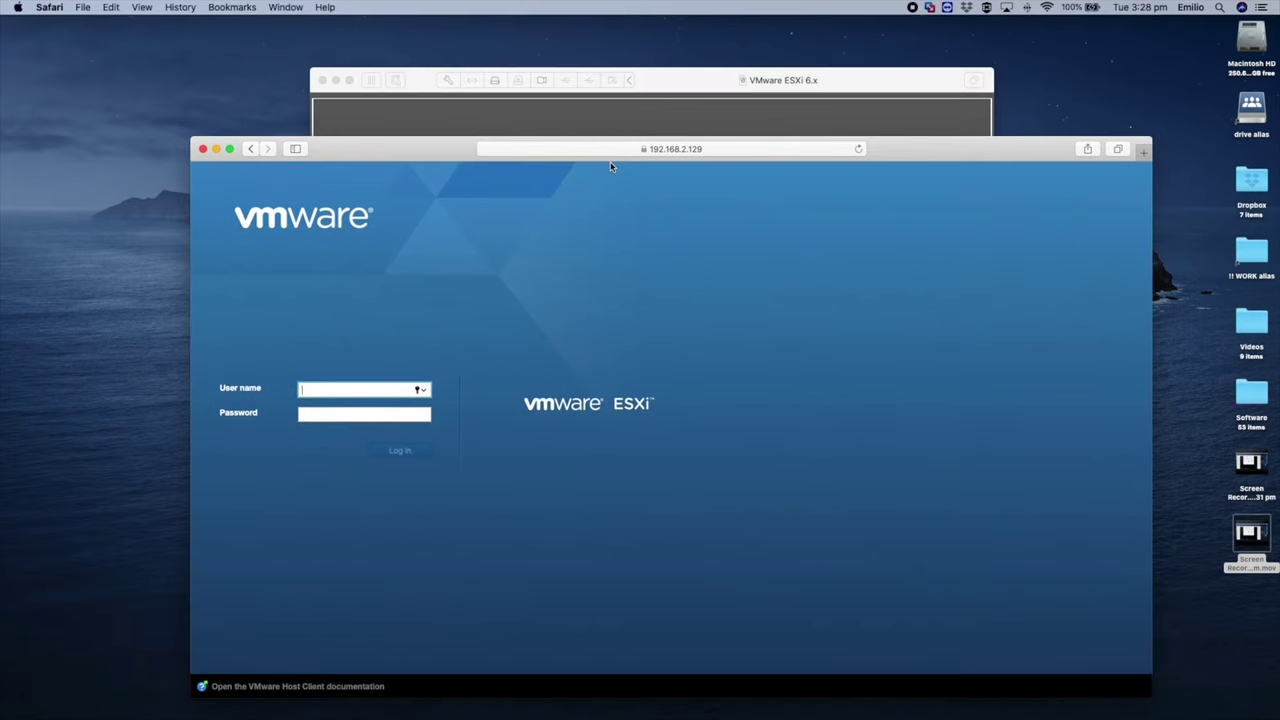
drag(391, 152, 350, 150)
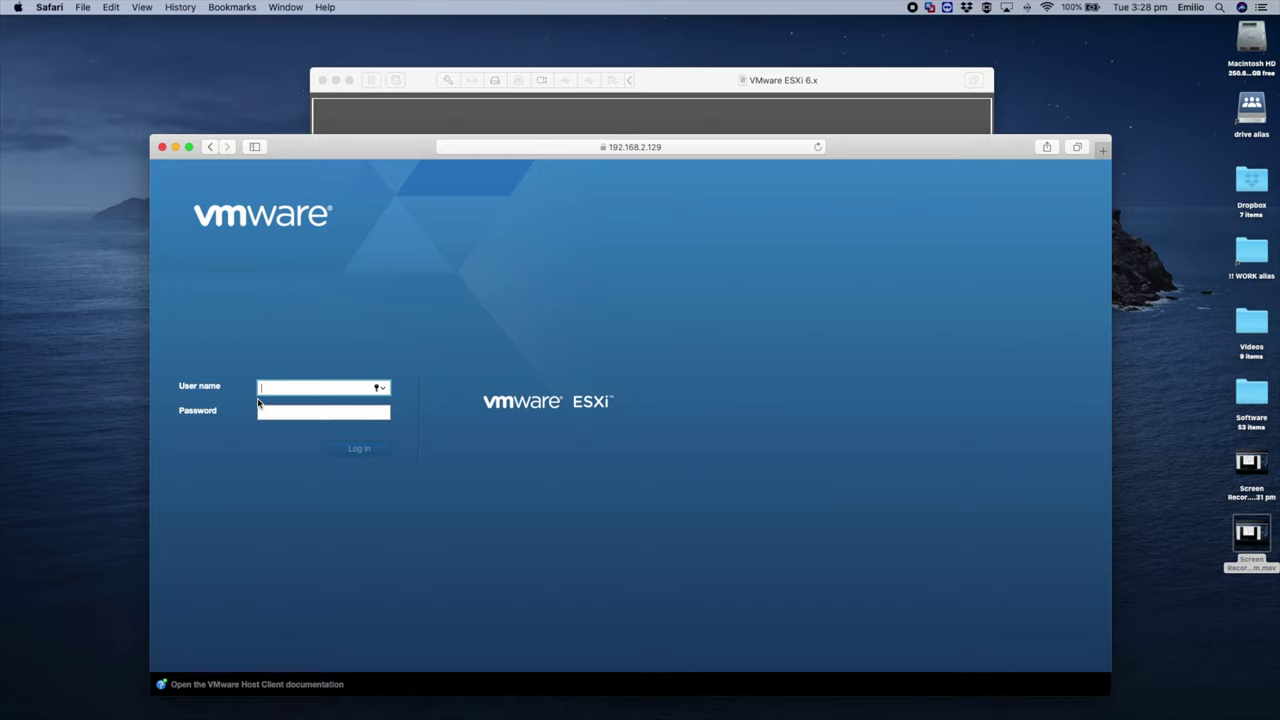
click(416, 84)
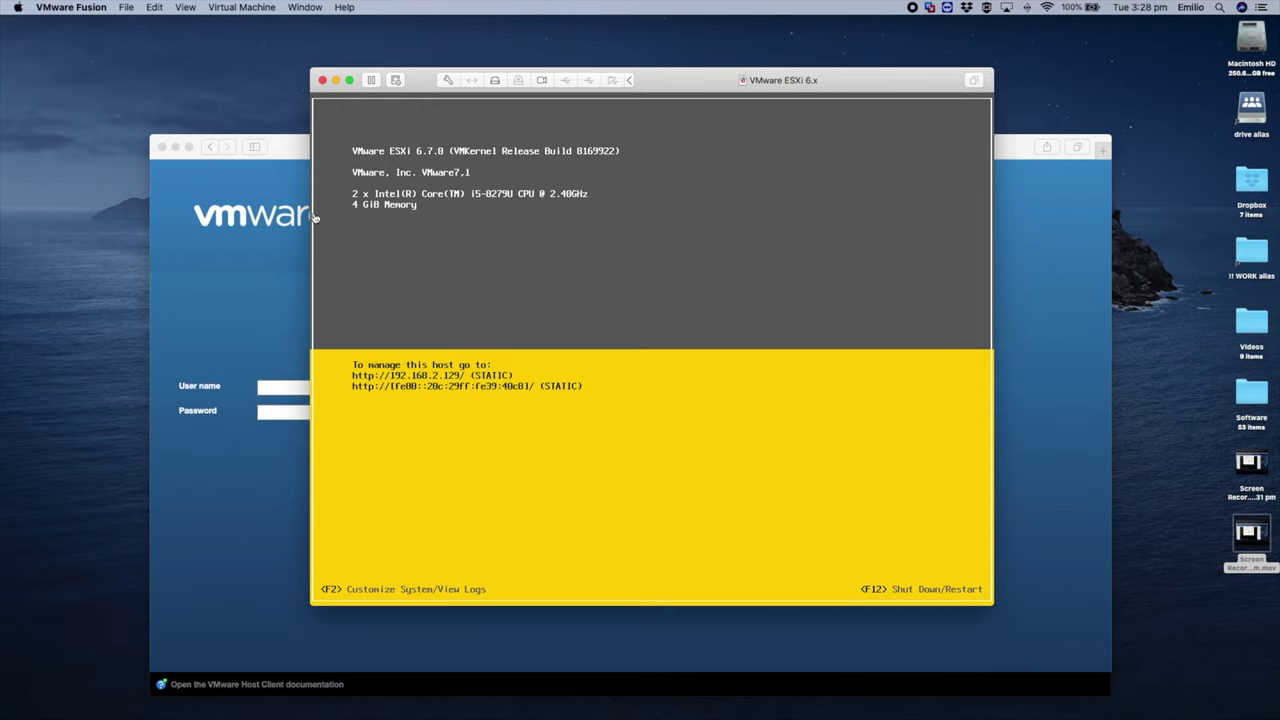
key(F2)
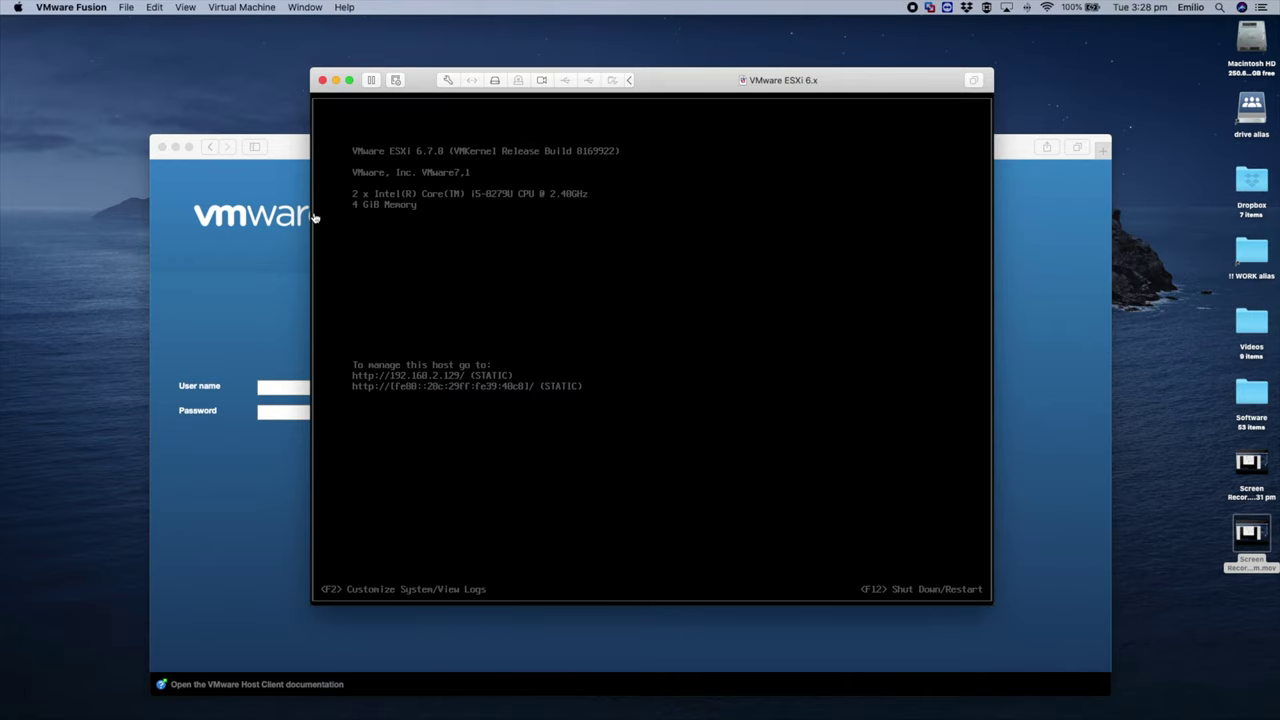
click(294, 152)
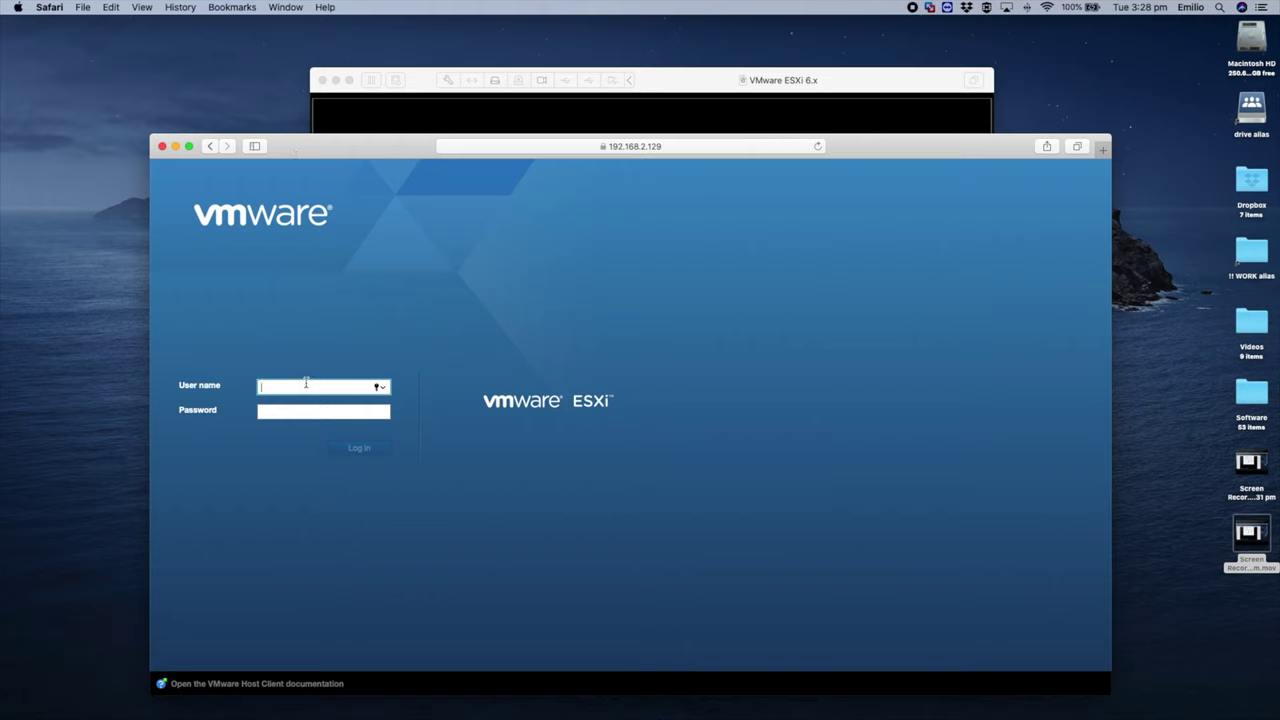
Step: Sign in to the ESXi Host Client as root with the account password
text(root)
key(Tab)
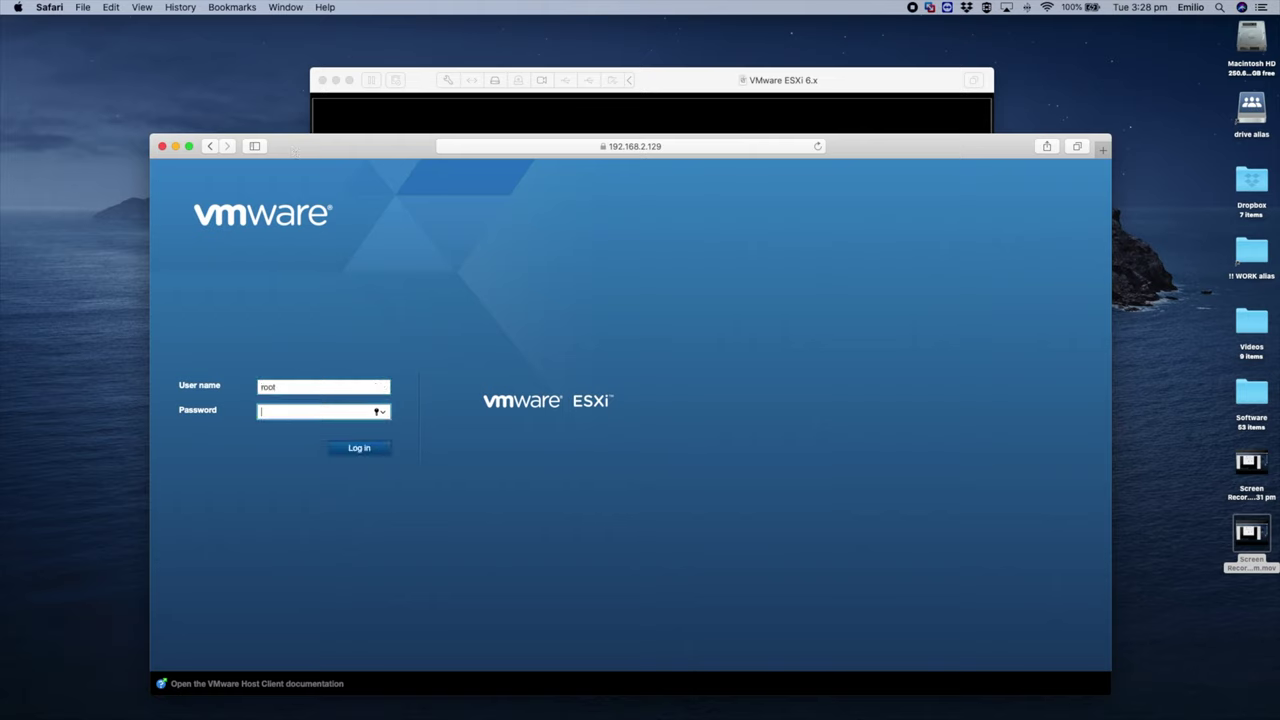
text(****)
key(Return)
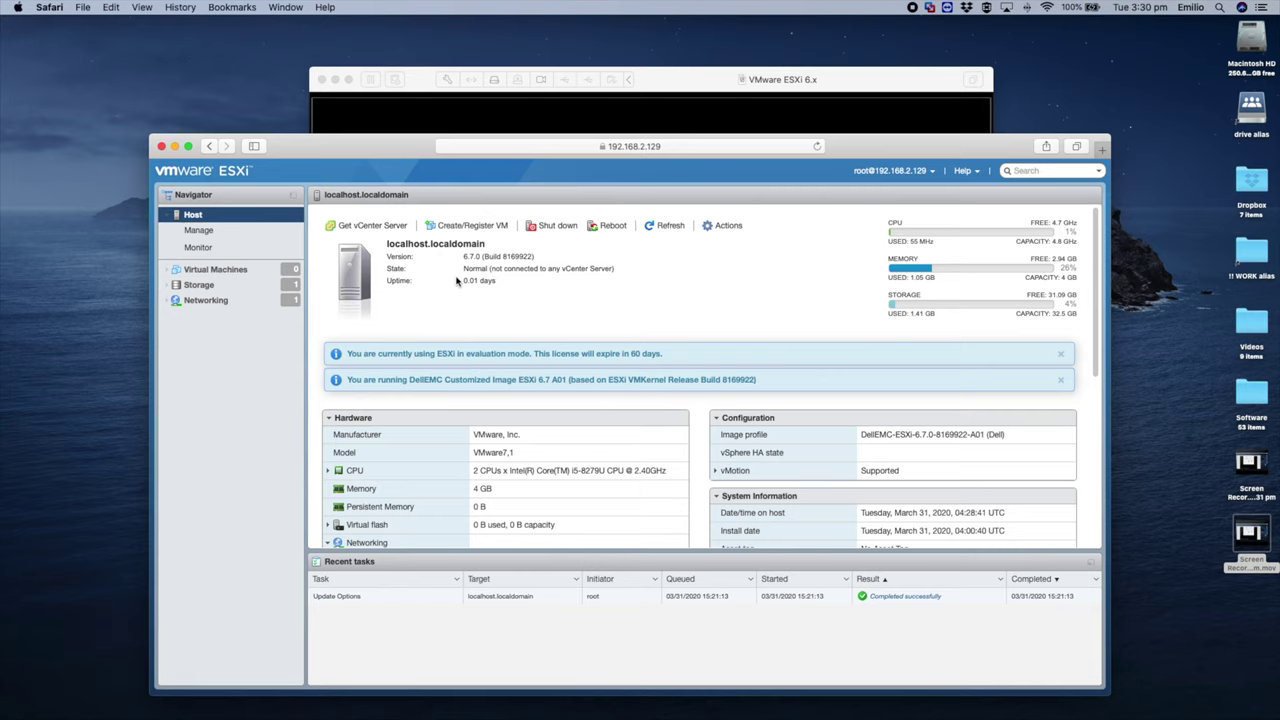
Step: Open the host's empty Virtual Machines list and cancel the Create / Register VM wizard
scroll(652, 352, down, 10)
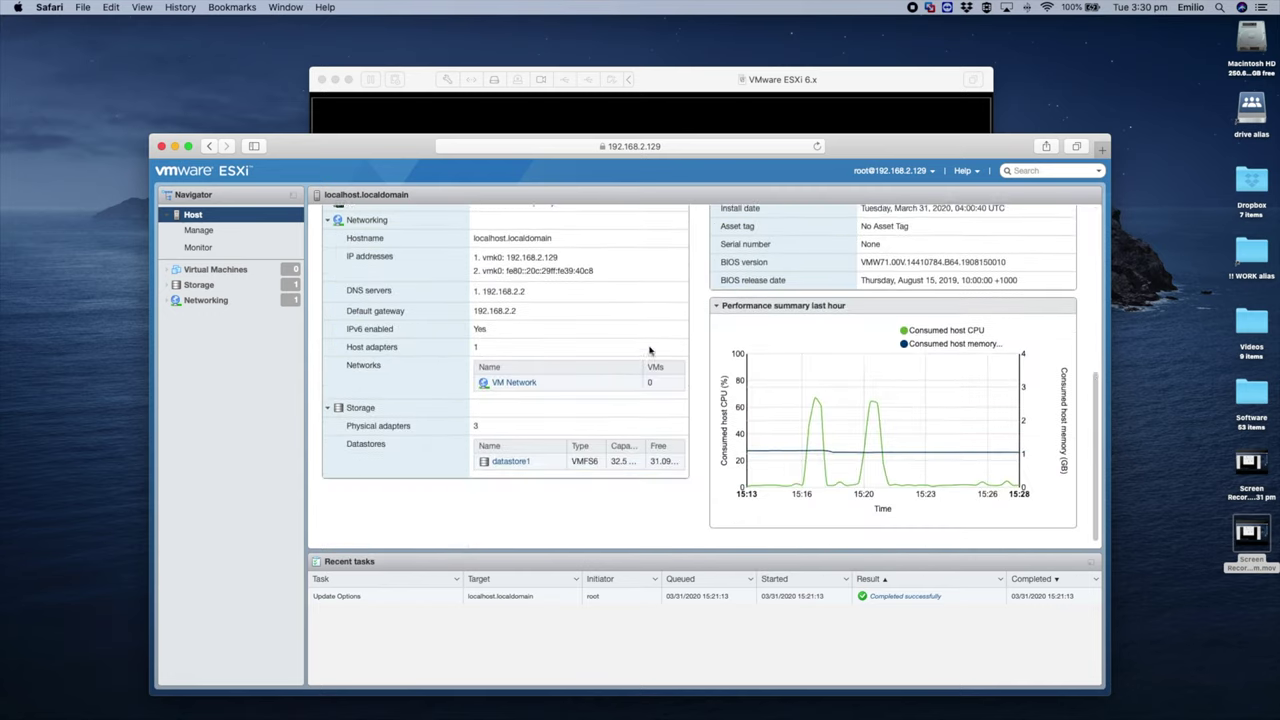
scroll(650, 352, up, 10)
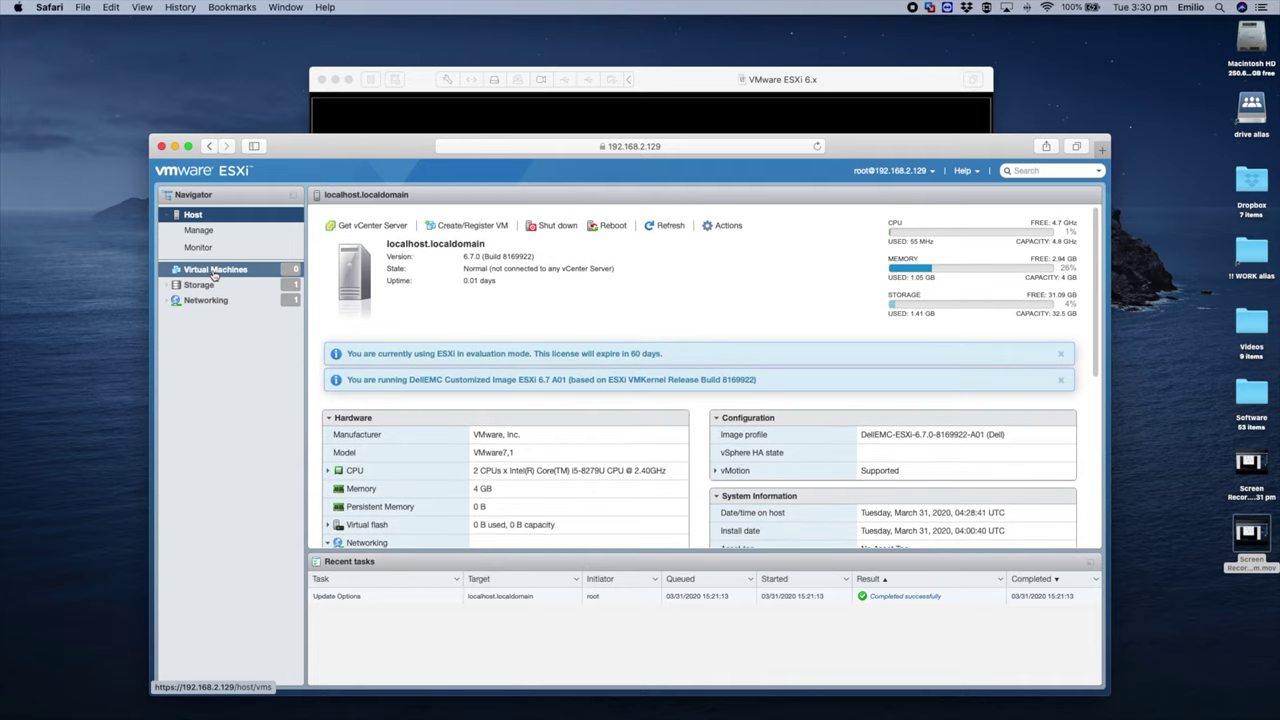
click(230, 270)
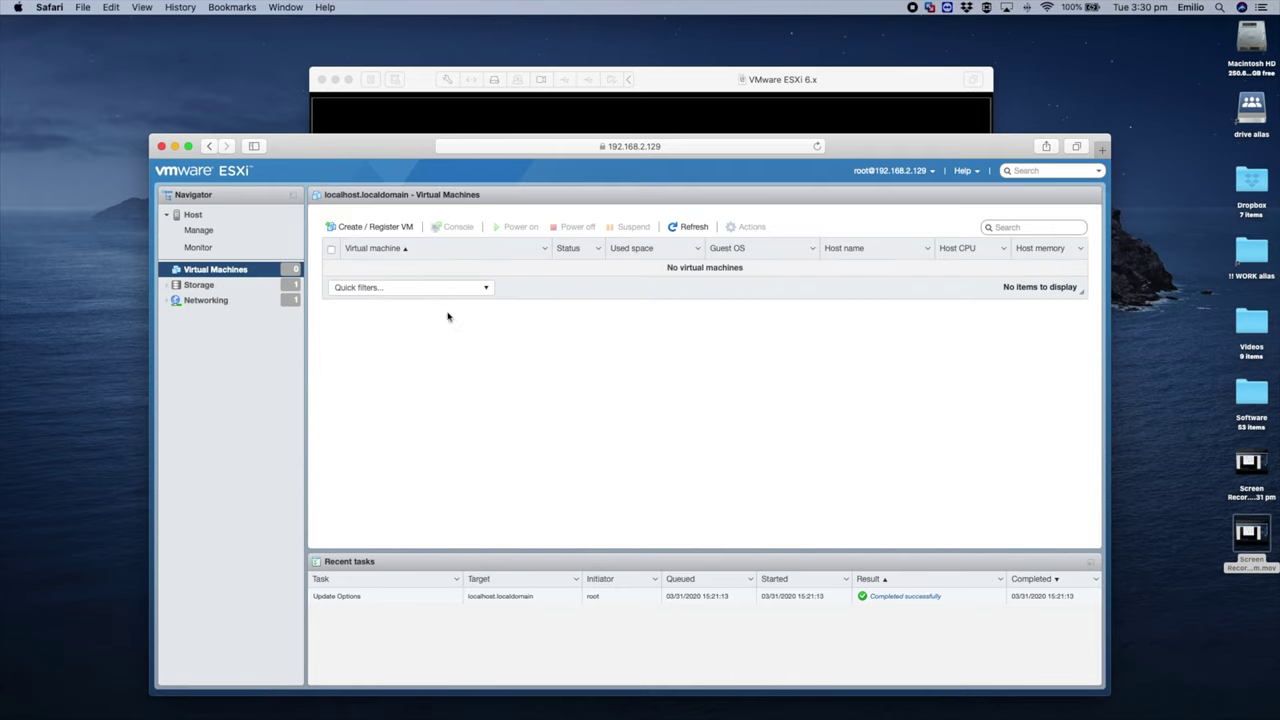
click(381, 231)
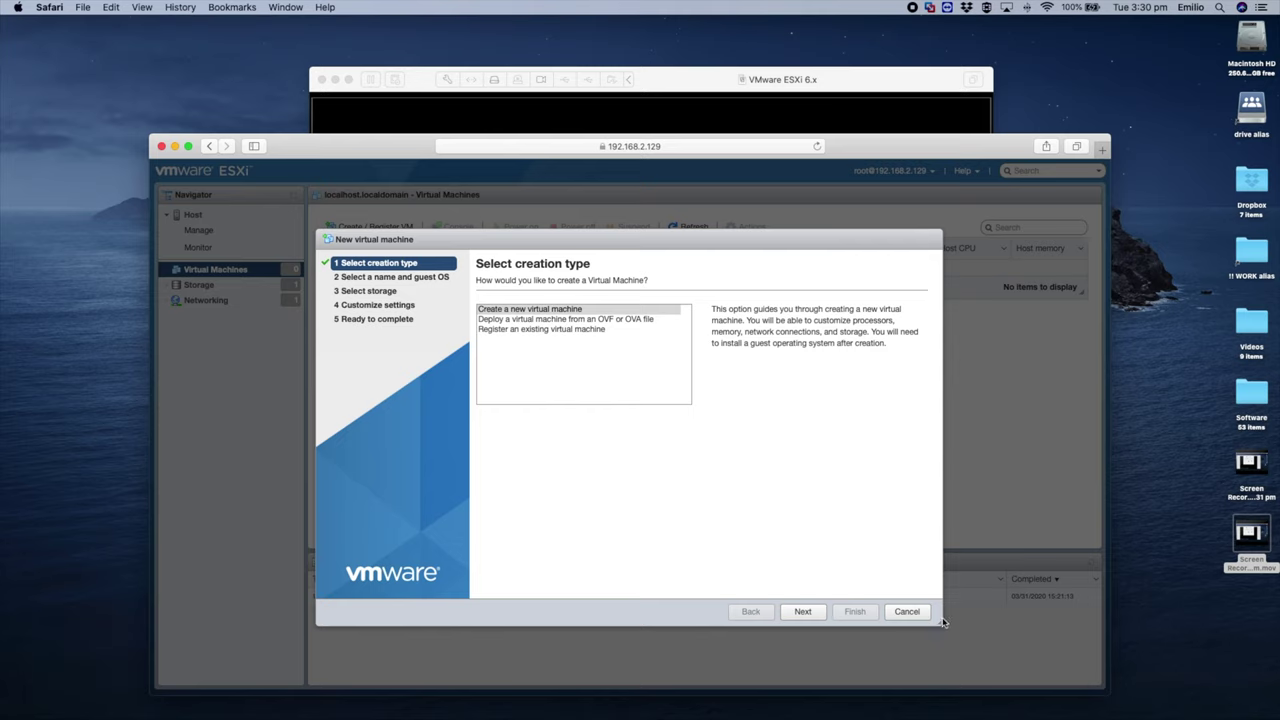
click(908, 614)
drag(348, 145, 341, 146)
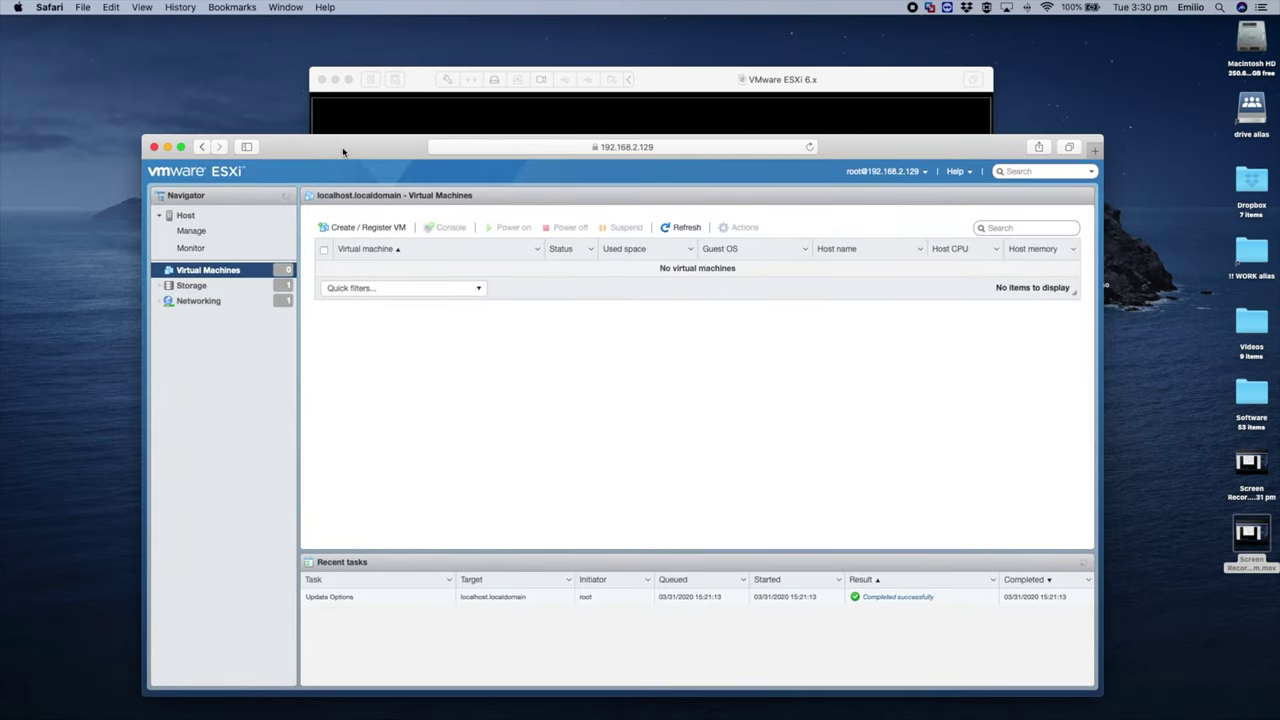